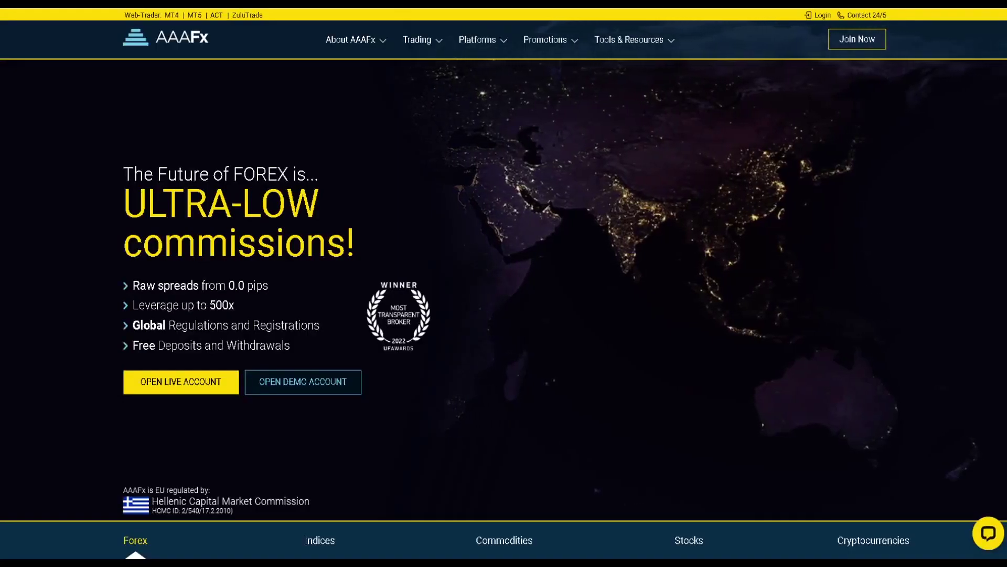
- Look over the AAAFx home page, including the forex spreads, ECN account offers, ZuluTrade section and footer information
scroll(451, 334, down, 2)
scroll(452, 334, down, 14)
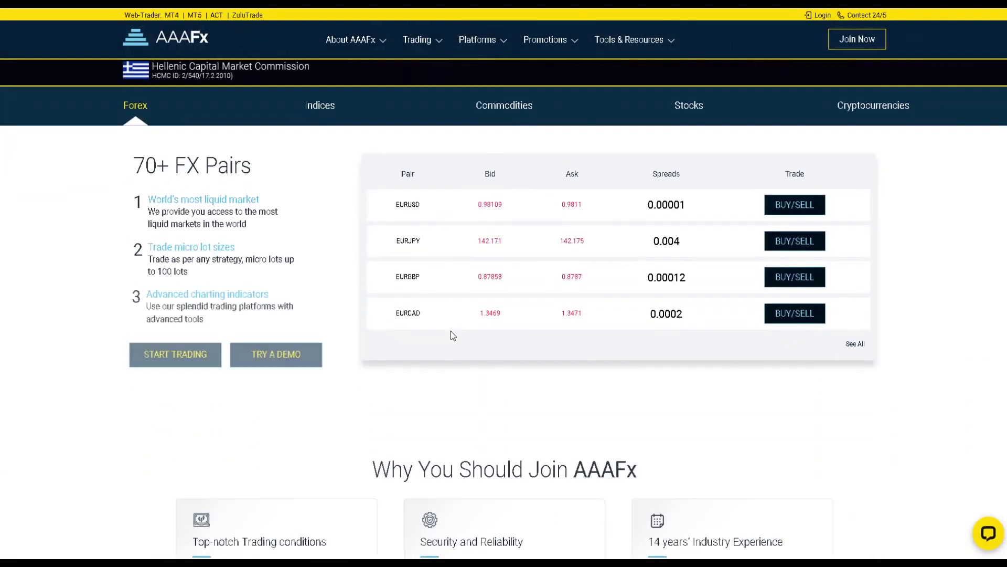
scroll(490, 390, down, 11)
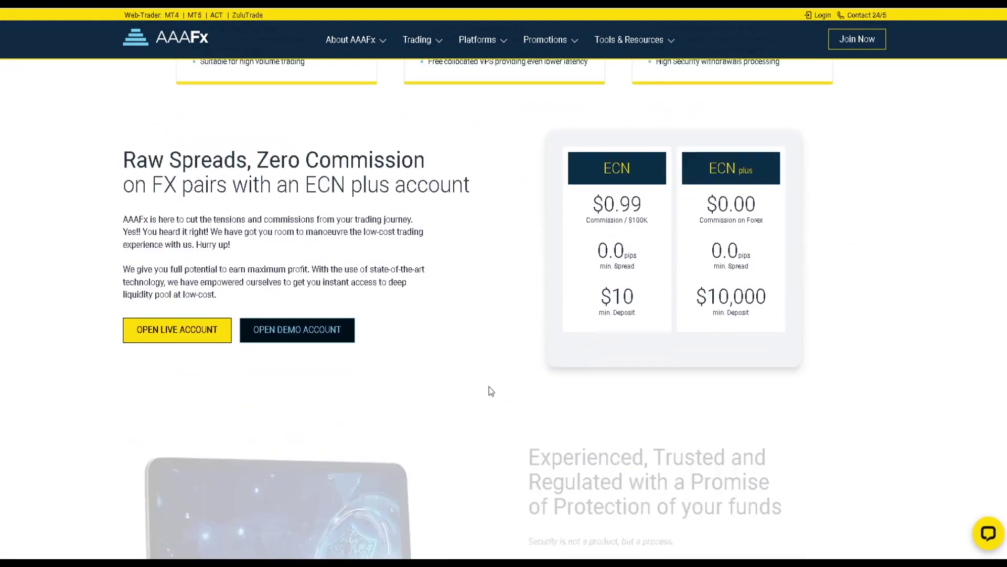
scroll(489, 386, down, 15)
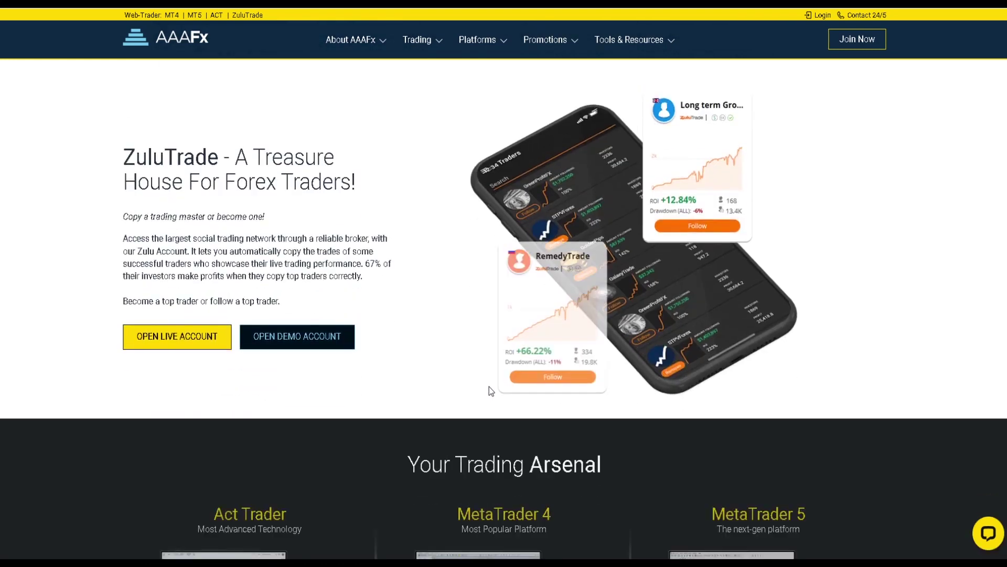
scroll(489, 386, down, 10)
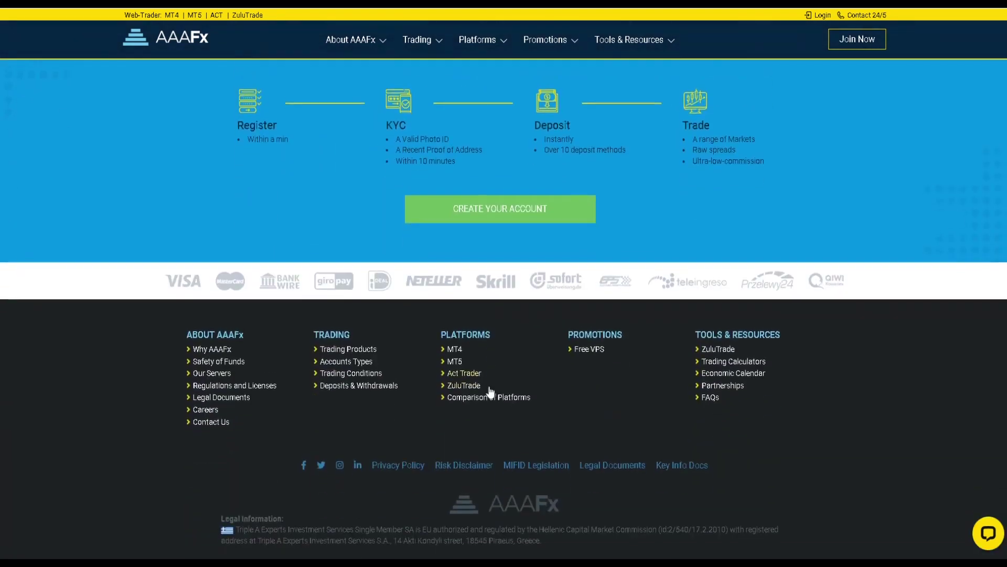
scroll(489, 388, up, 15)
scroll(488, 386, up, 20)
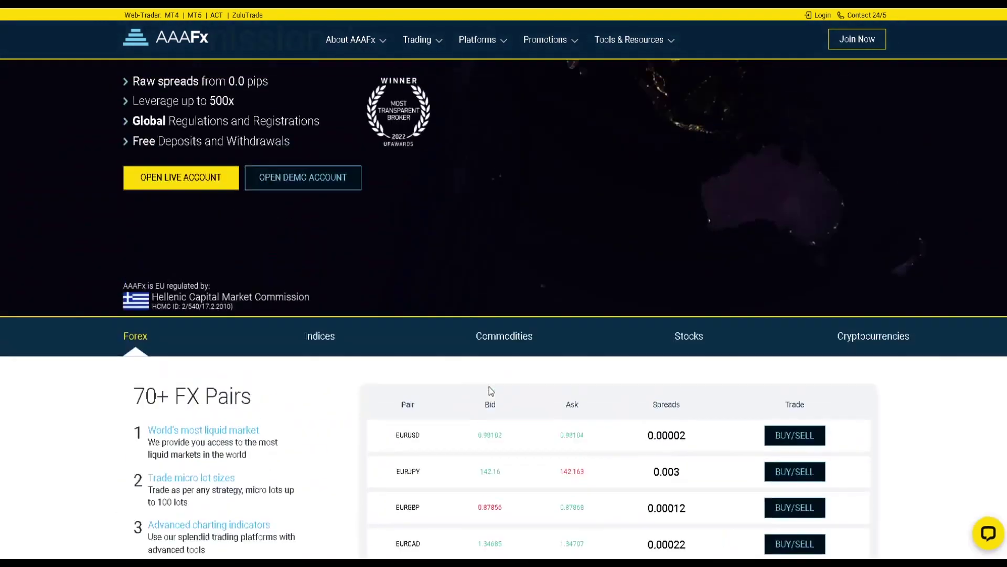
- Open the Trading Products page and review its Forex account types, trading platforms and negative balance protection
mouse_move(440, 53)
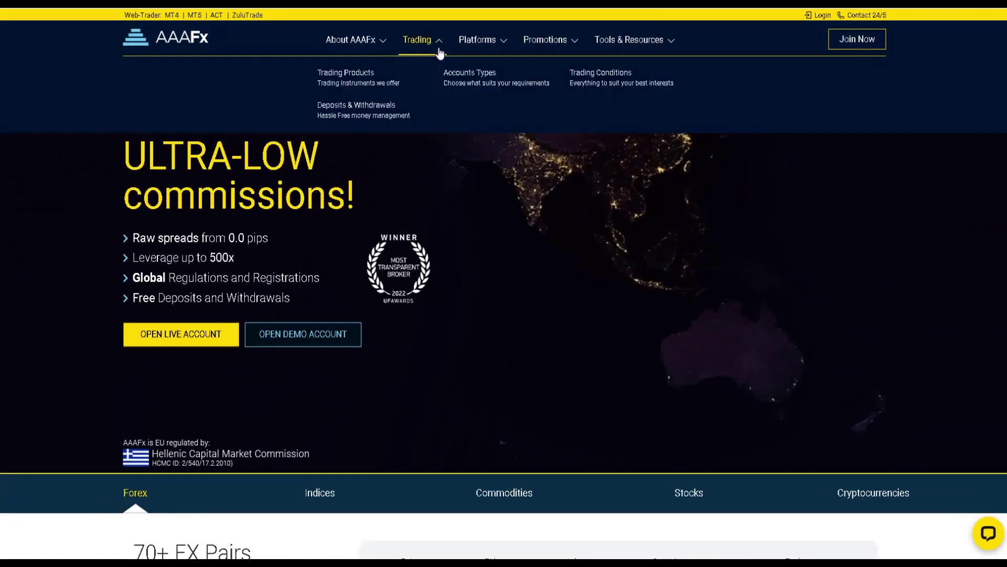
click(351, 74)
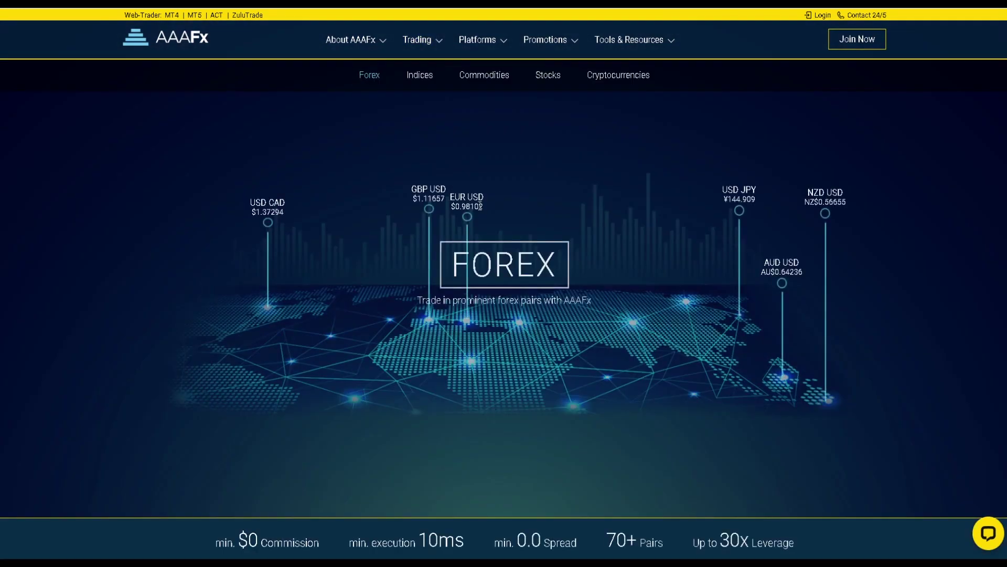
scroll(478, 207, down, 8)
scroll(479, 209, down, 12)
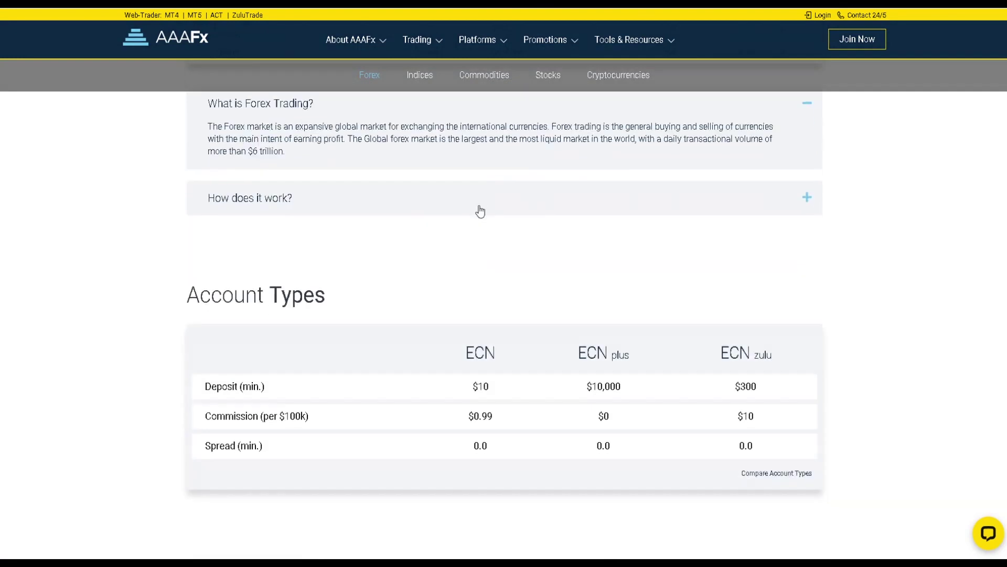
scroll(558, 304, down, 3)
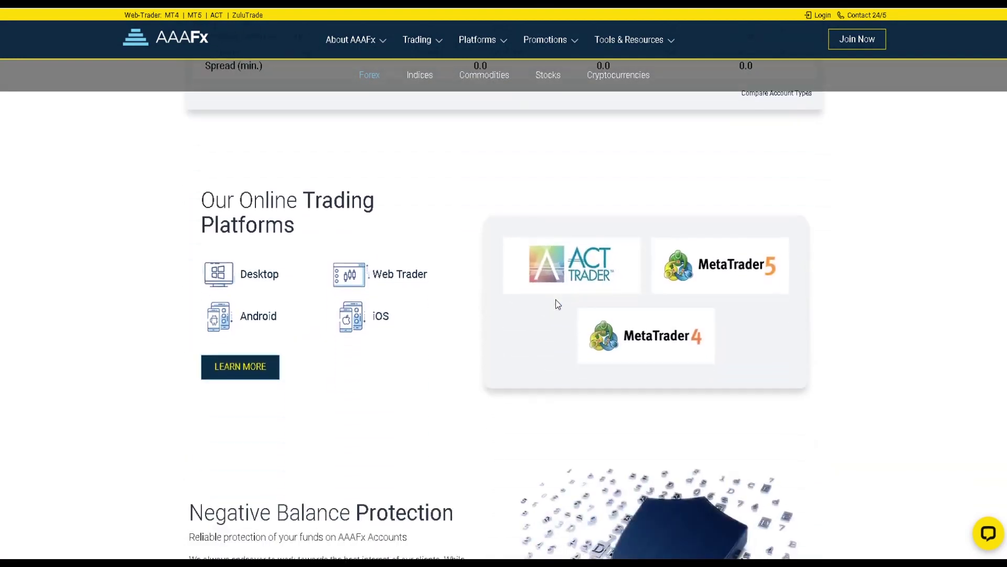
scroll(456, 373, down, 6)
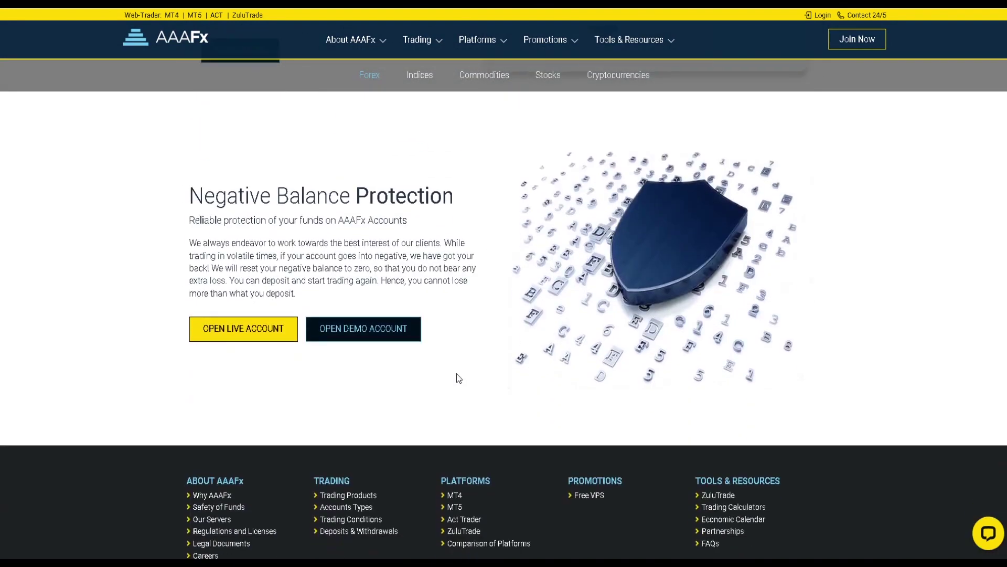
- Open the Deposits & Withdrawals page and review the deposit methods, minimum deposits, fees and processing times
mouse_move(420, 41)
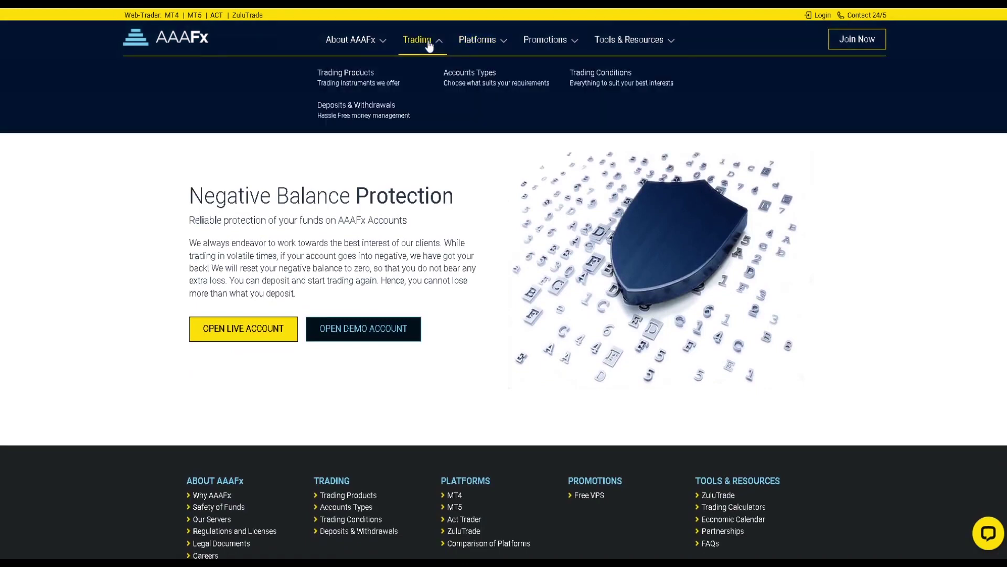
click(381, 111)
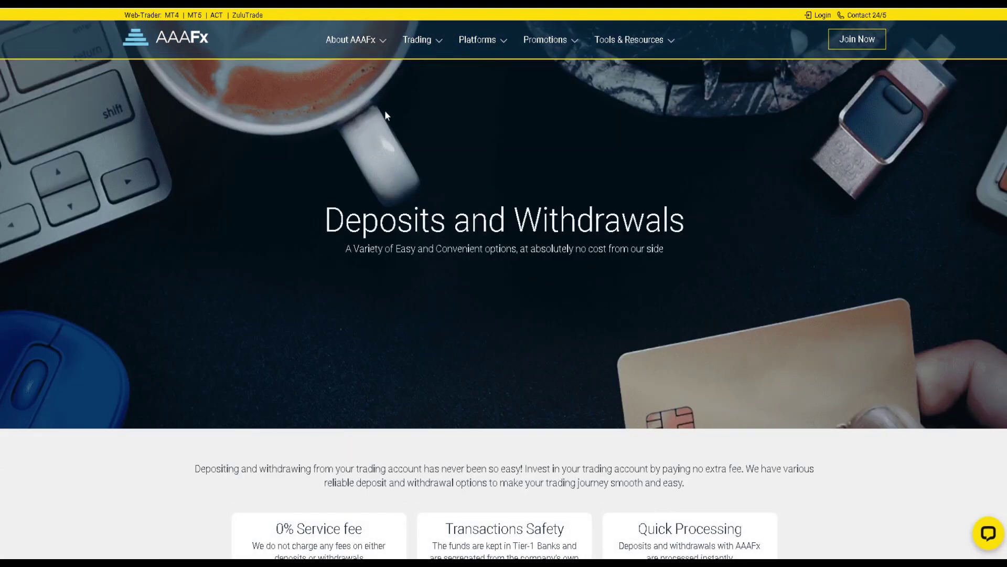
scroll(557, 303, down, 15)
scroll(556, 301, down, 10)
scroll(557, 301, up, 17)
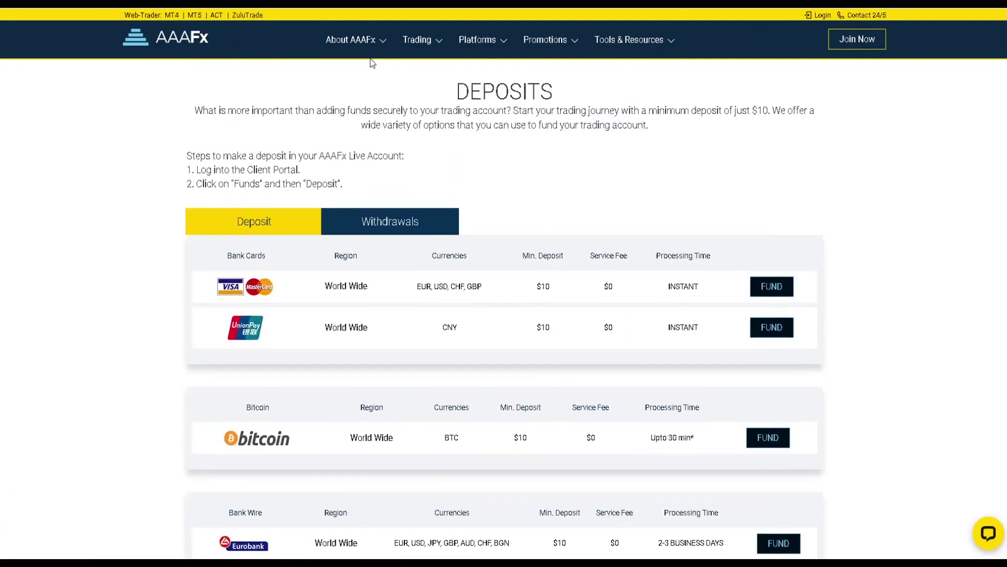
- Open the Regulations and Licenses page and review the broker's licences and its registrations in other jurisdictions
mouse_move(367, 48)
click(364, 117)
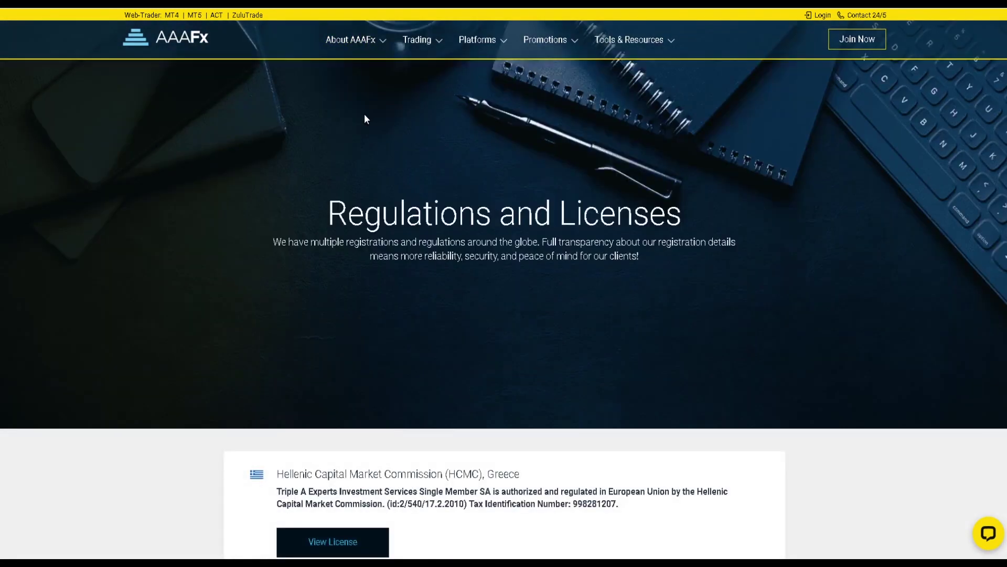
scroll(458, 271, down, 20)
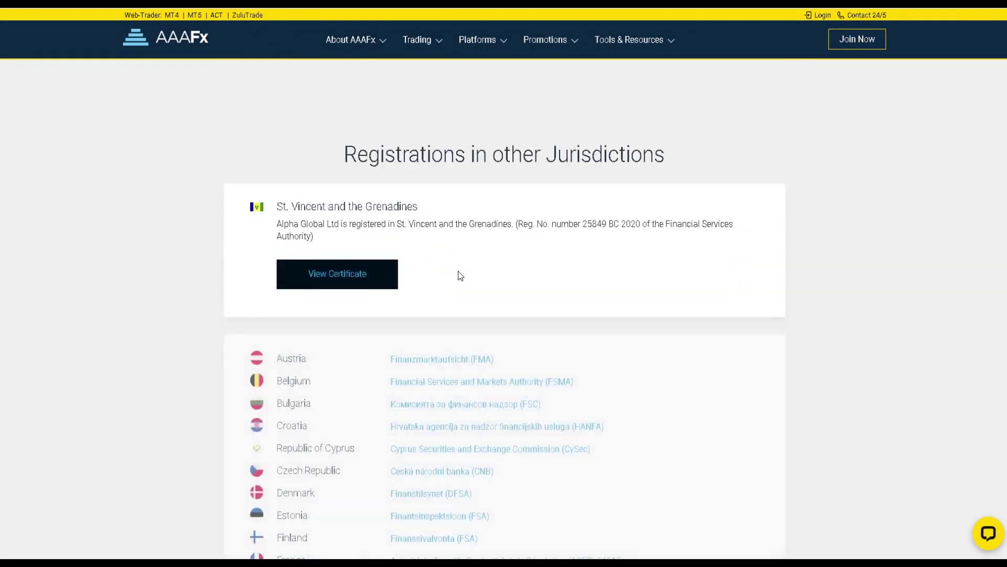
scroll(458, 270, down, 14)
scroll(458, 271, up, 16)
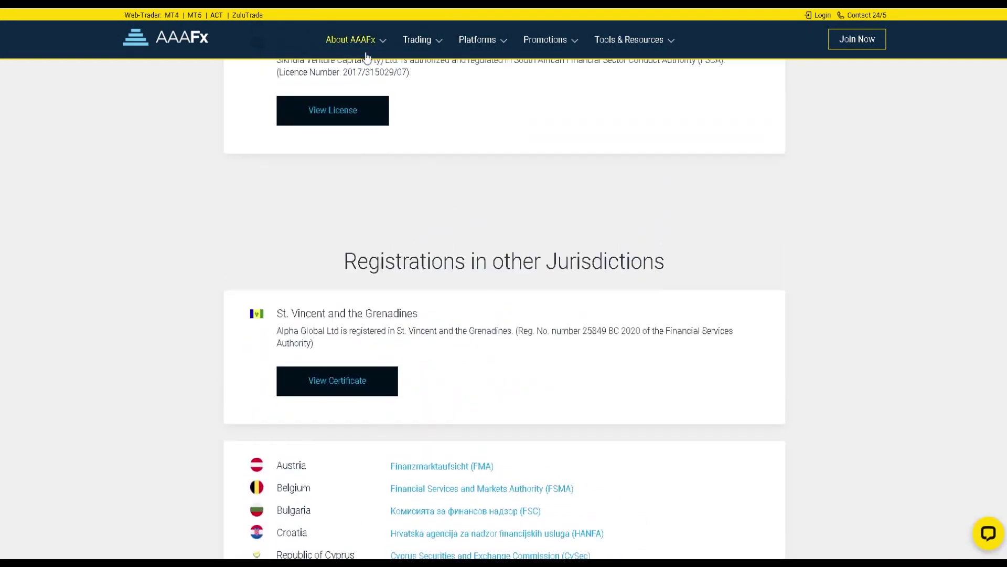
- Open the Comparison of Platforms page and review the table comparing MetaTrader 4, MetaTrader 5 and Act Trader
mouse_move(366, 55)
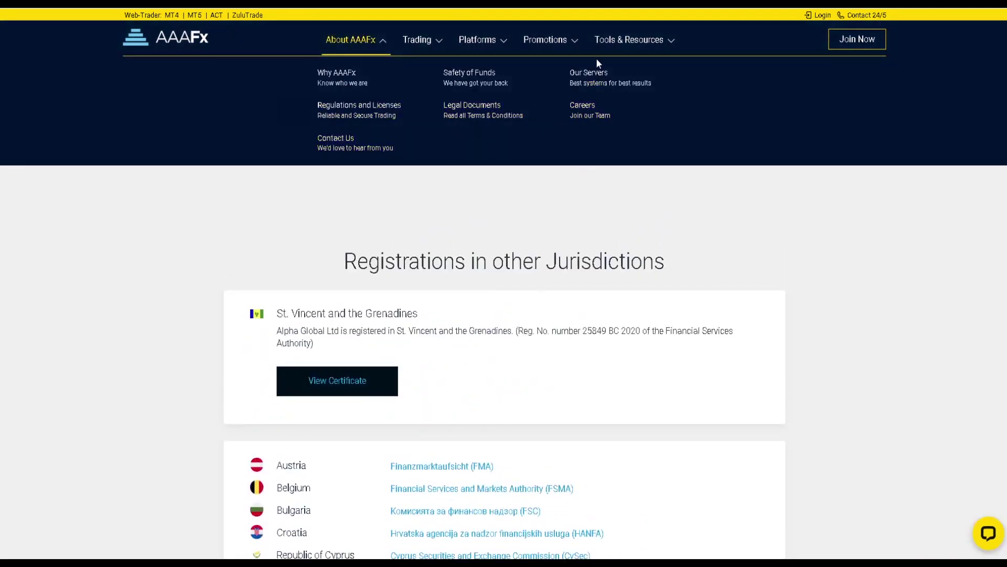
mouse_move(502, 41)
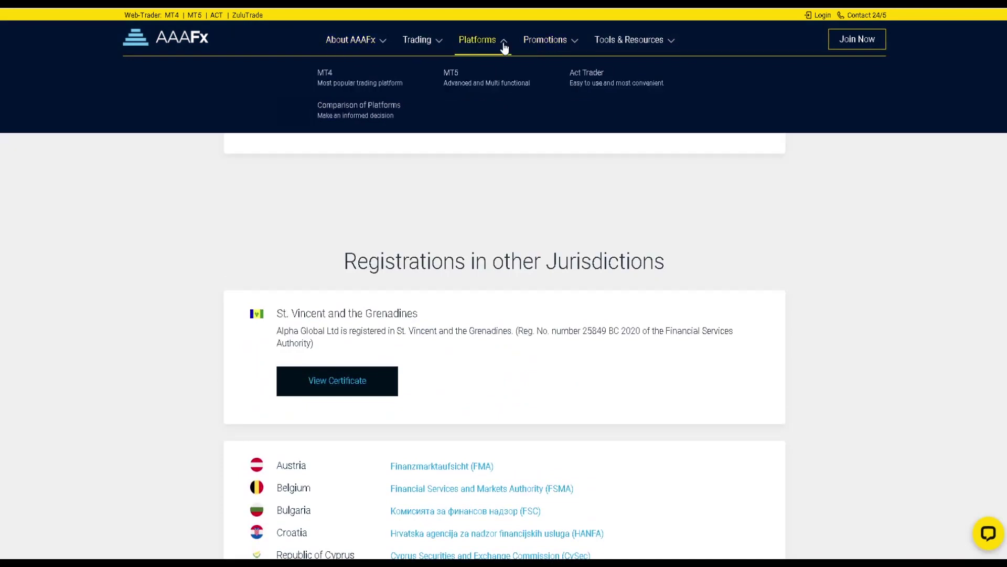
click(380, 115)
scroll(439, 298, down, 10)
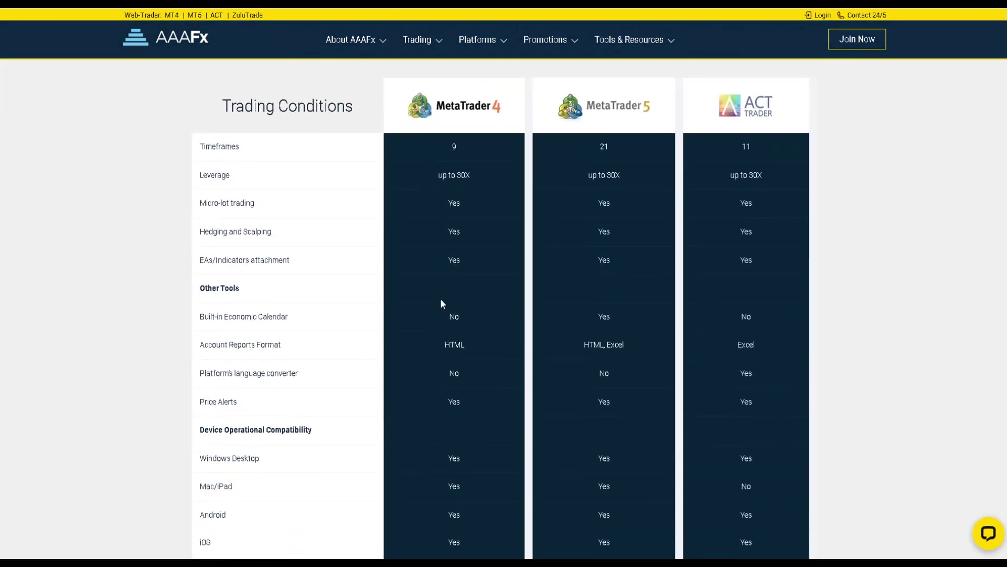
scroll(440, 298, down, 10)
scroll(439, 298, up, 20)
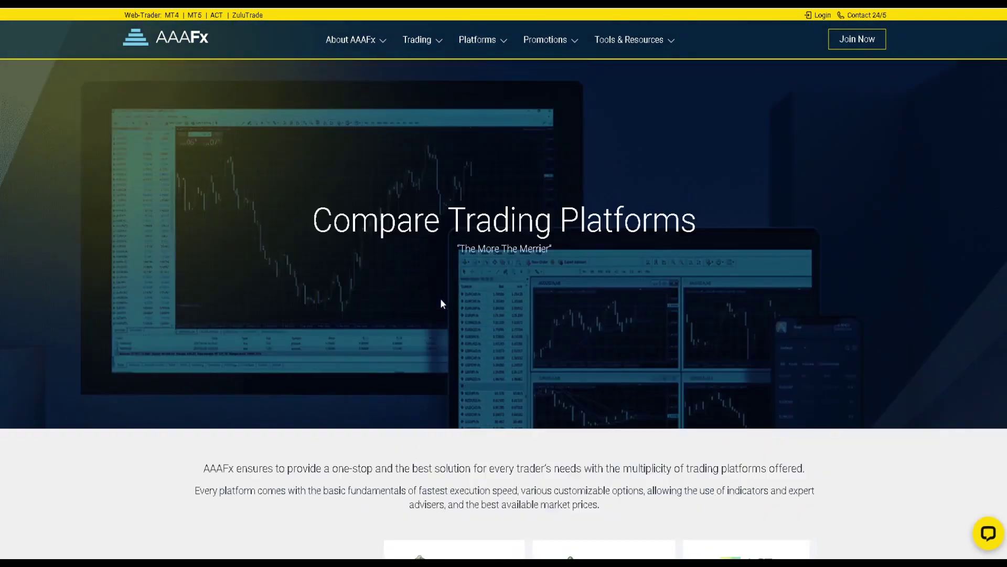
- Open the Trading Conditions page and read through the conditions the broker offers
mouse_move(439, 46)
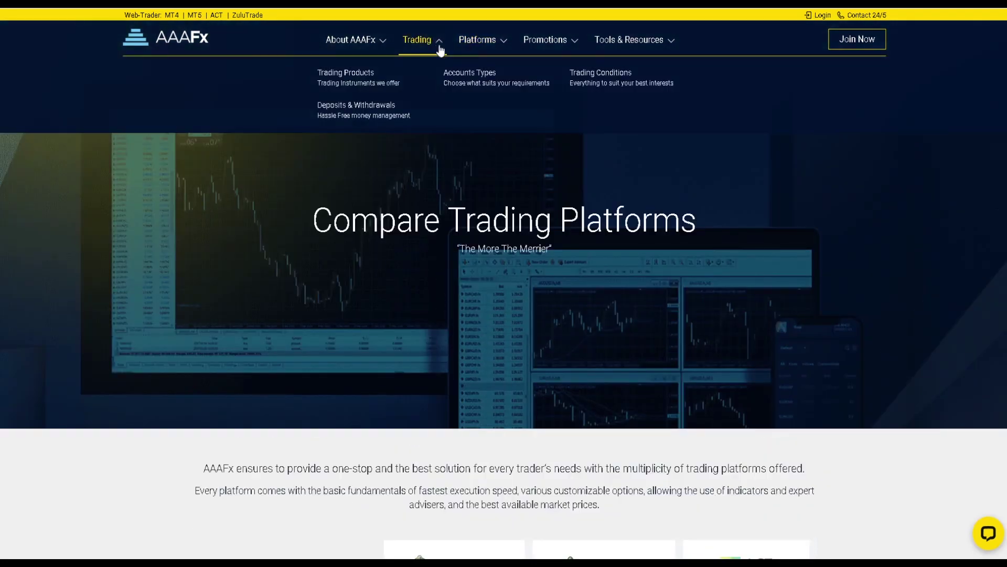
click(595, 80)
scroll(568, 214, down, 20)
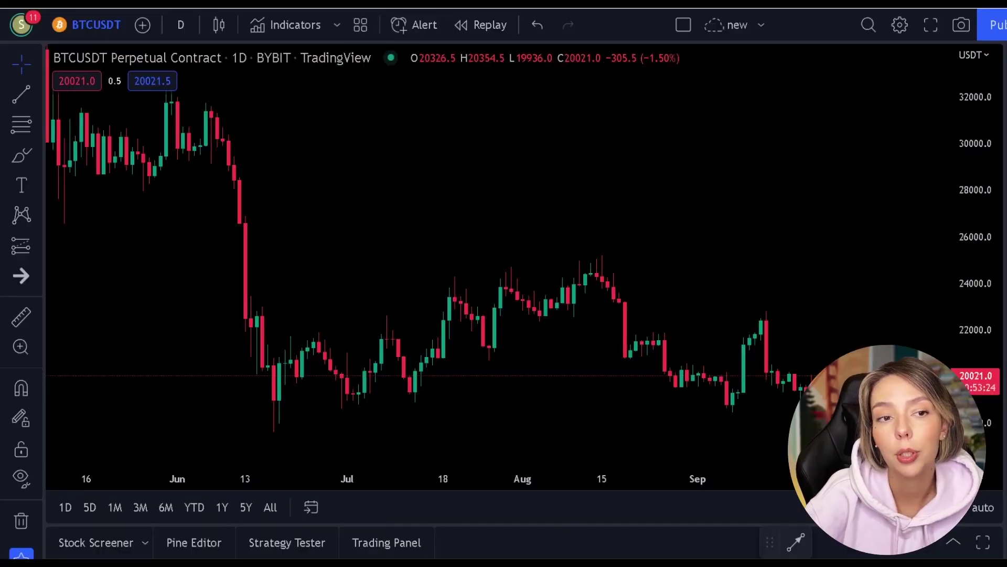
- Examine the earlier price history on the BTCUSDT daily chart in TradingView, going back to December 2021
drag(478, 247, 729, 314)
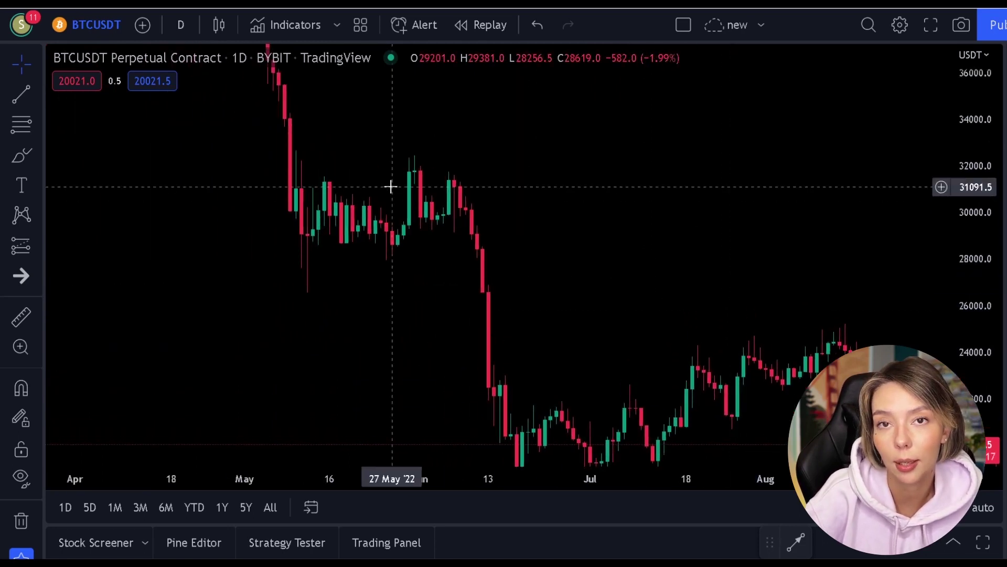
drag(368, 178, 850, 433)
drag(274, 315, 735, 411)
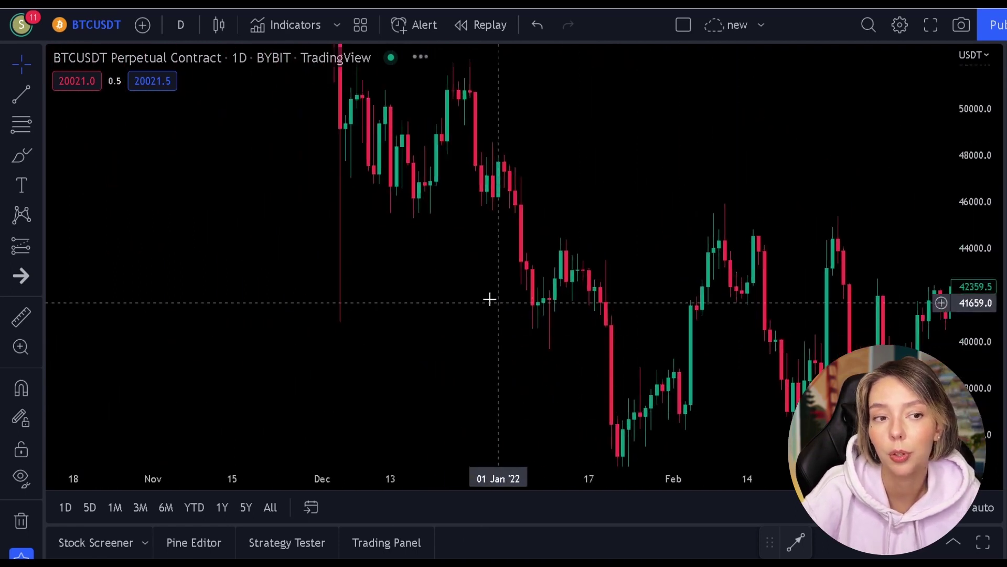
drag(278, 199, 663, 452)
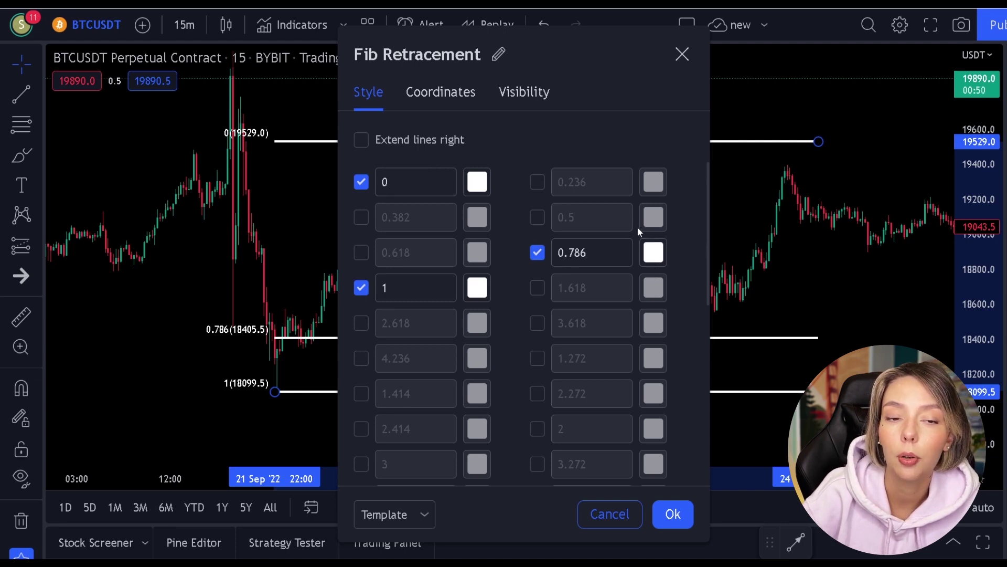
- Set the colour of the Fib Retracement's 0.786 level to green and apply the style settings
click(656, 256)
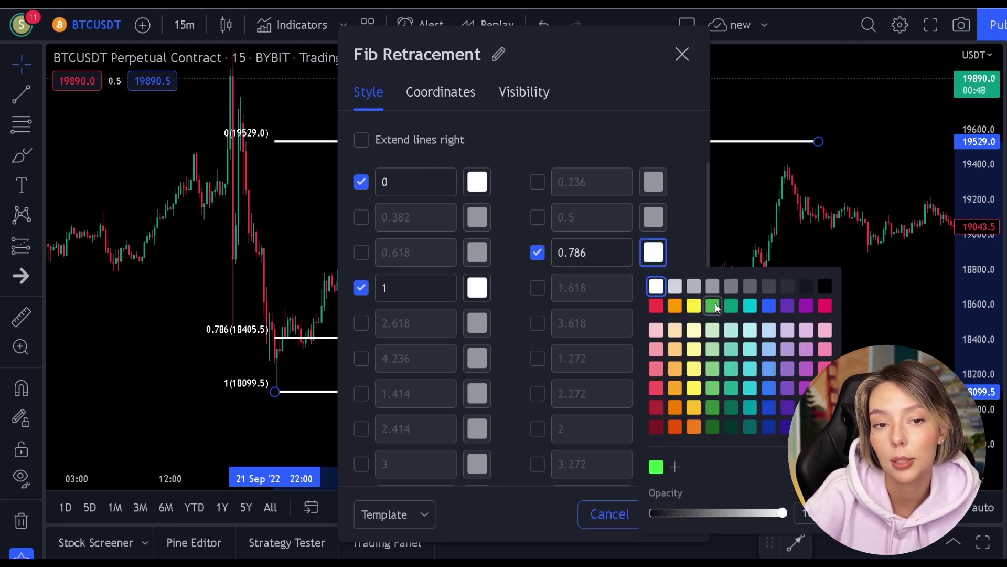
click(684, 218)
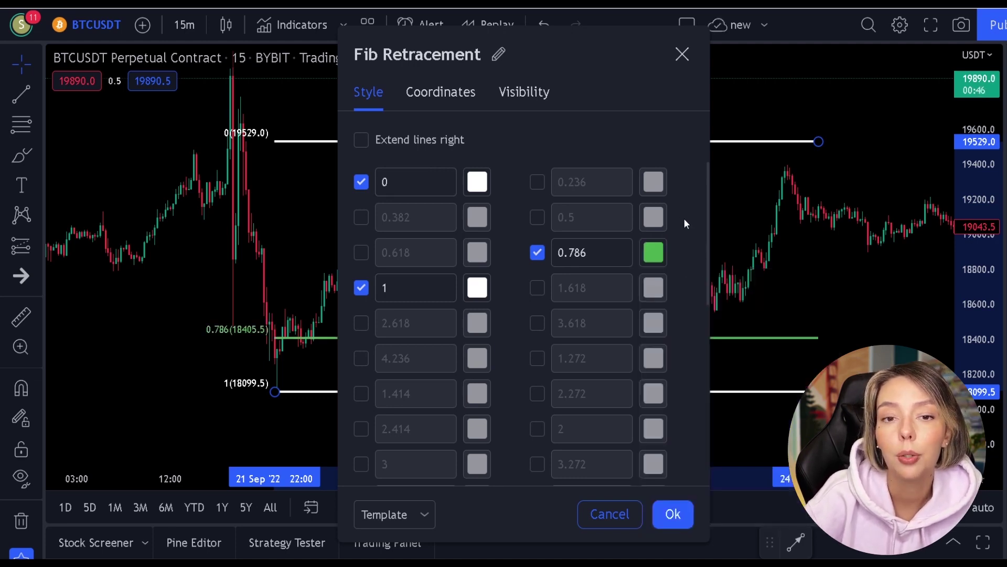
click(657, 253)
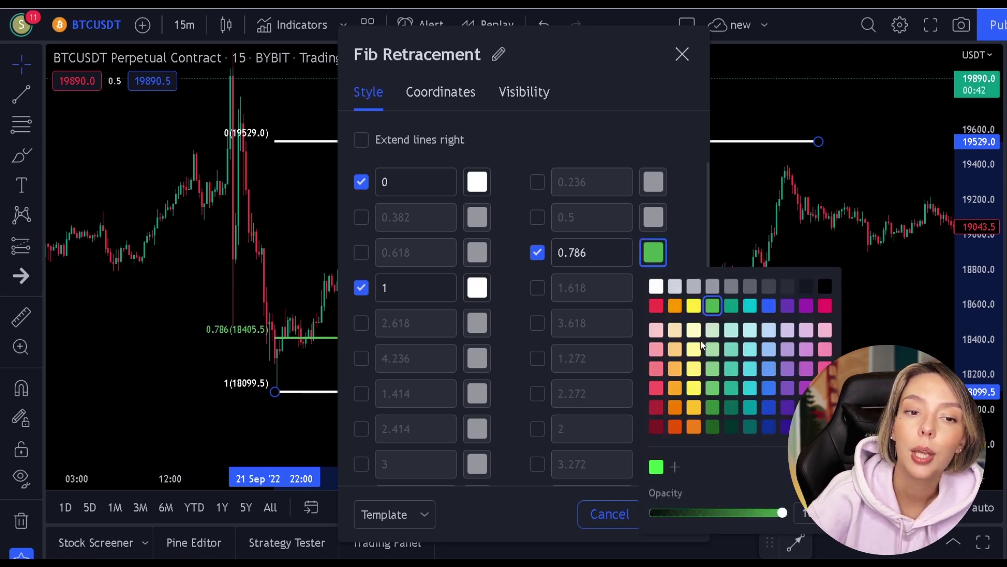
click(676, 198)
click(682, 515)
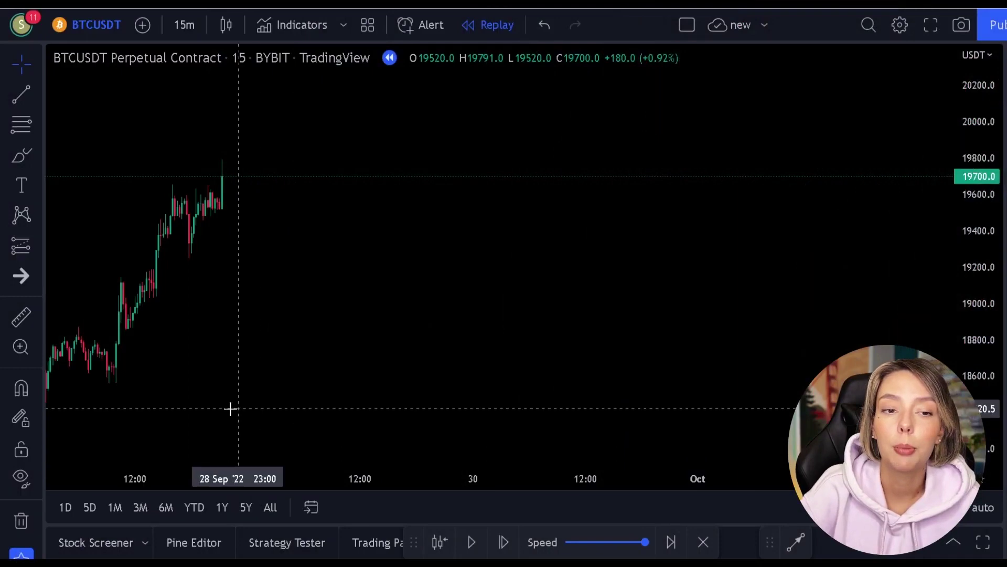
- Circle the swing low and the latest swing high in red with the Brush, and undo both circles
click(23, 155)
mouse_move(144, 347)
mouse_down()
mouse_move(105, 349)
mouse_move(168, 375)
mouse_up()
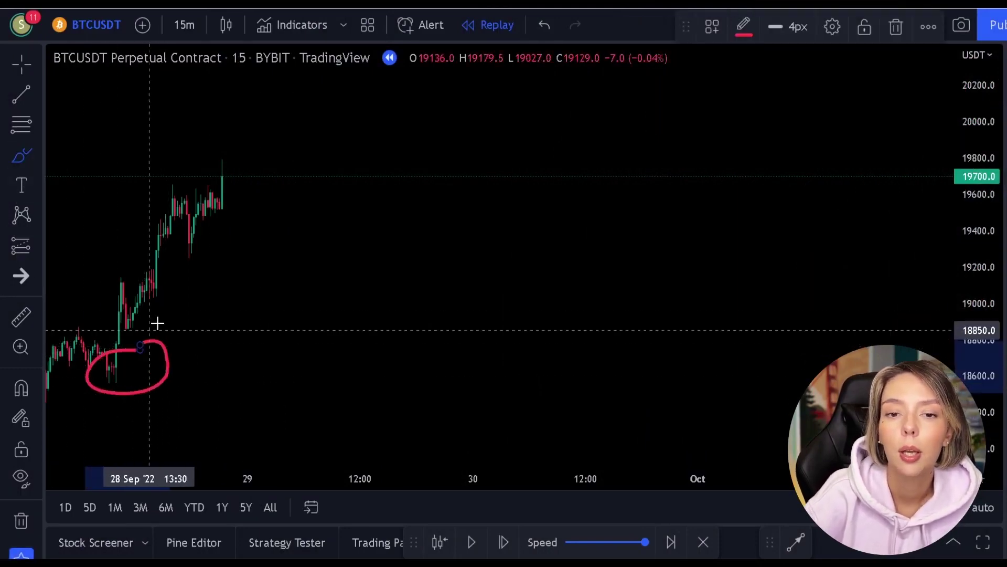
mouse_move(246, 132)
mouse_down()
mouse_move(202, 168)
mouse_move(249, 160)
mouse_up()
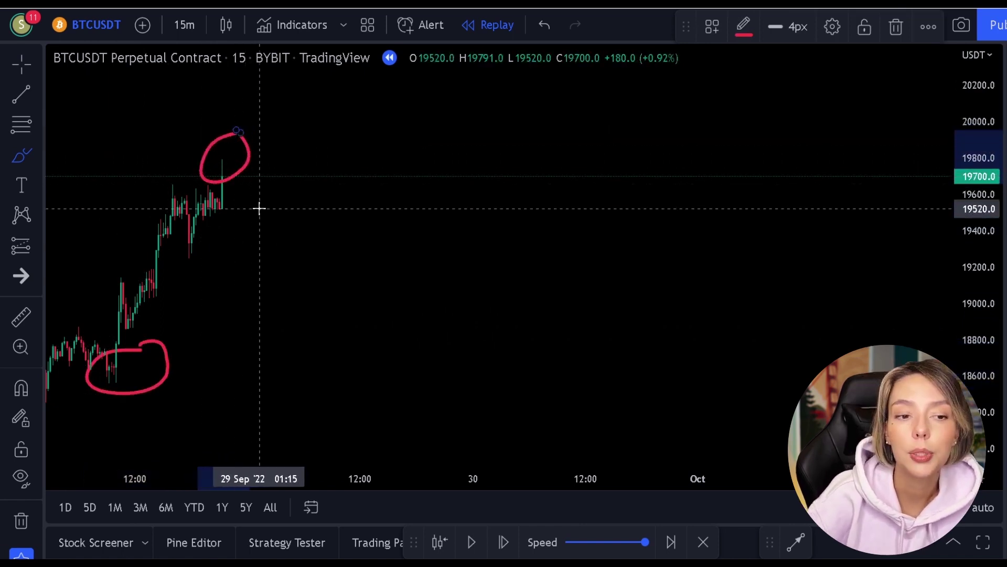
key(ctrl+z)
key(ctrl+z)
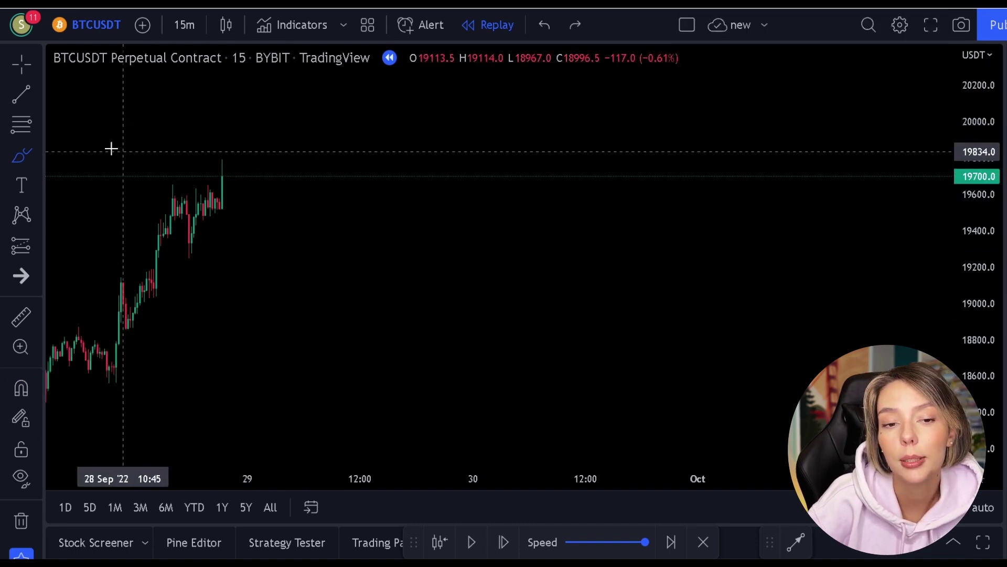
- Draw a Fib Retracement from the 28 September swing low at about 18559 up to the high at about 19788, and start the bar replay
click(18, 127)
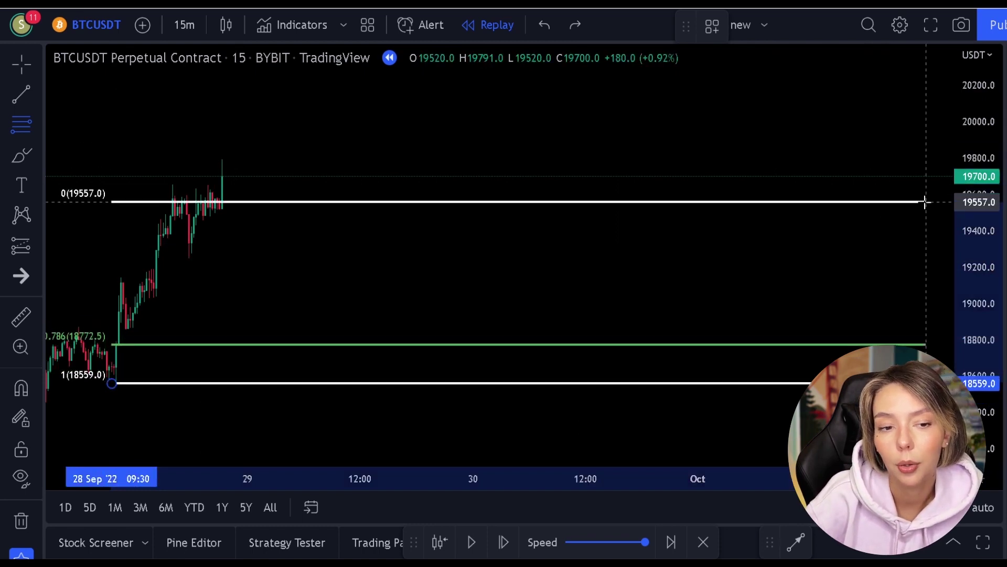
click(909, 160)
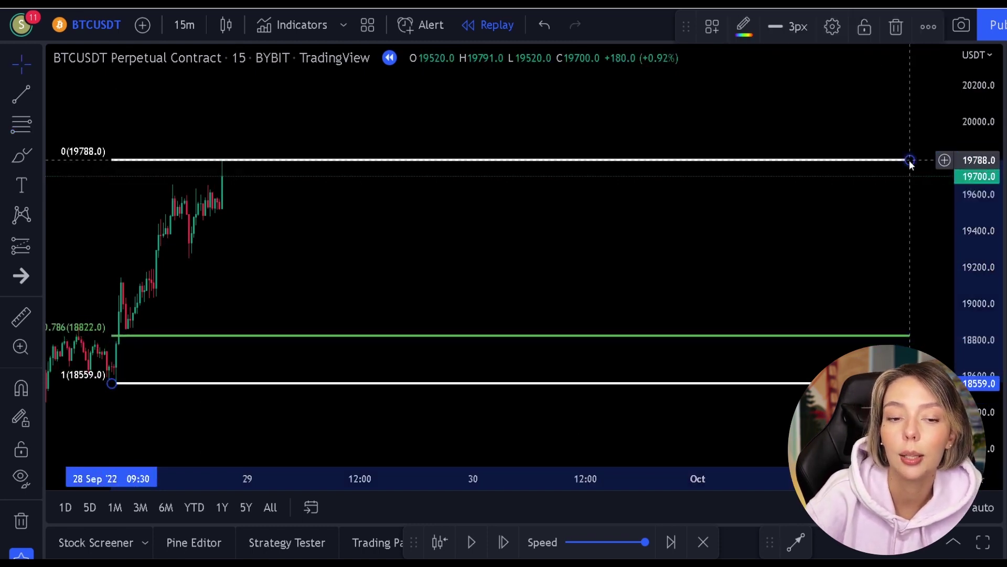
click(472, 543)
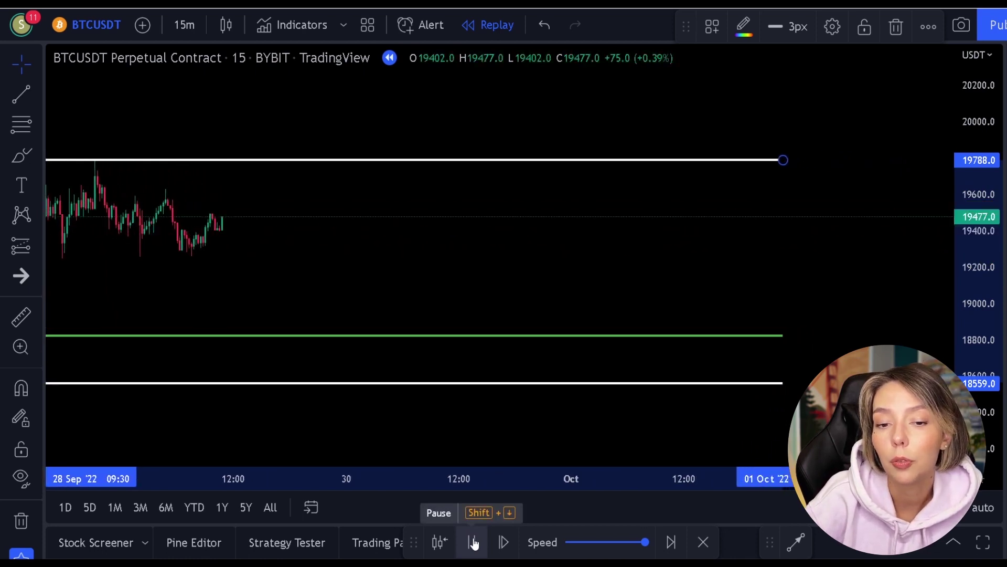
- Pause the bar replay as price reaches the green 0.786 level and advance the replay by one bar
click(473, 543)
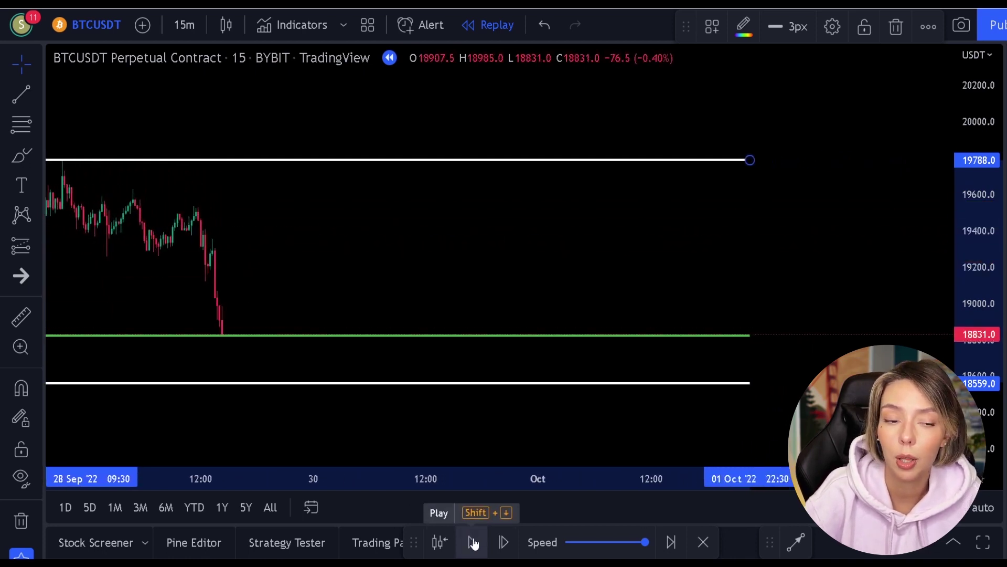
key(shift+Right)
drag(344, 266, 558, 251)
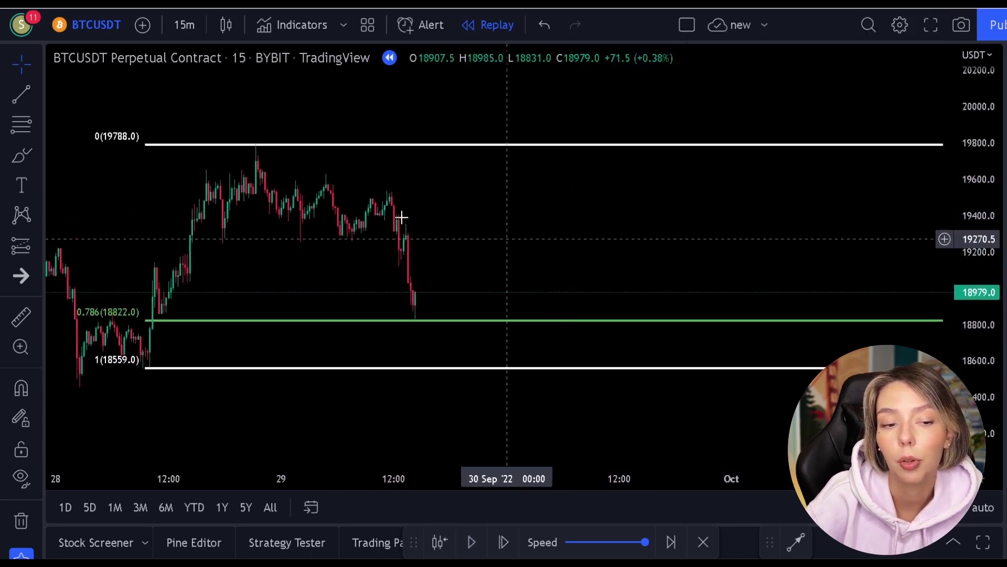
- Place a Long Position with entry at 18864, stop at 18503.5 and target at 19769.5, extended to late 1 October
click(23, 252)
click(80, 241)
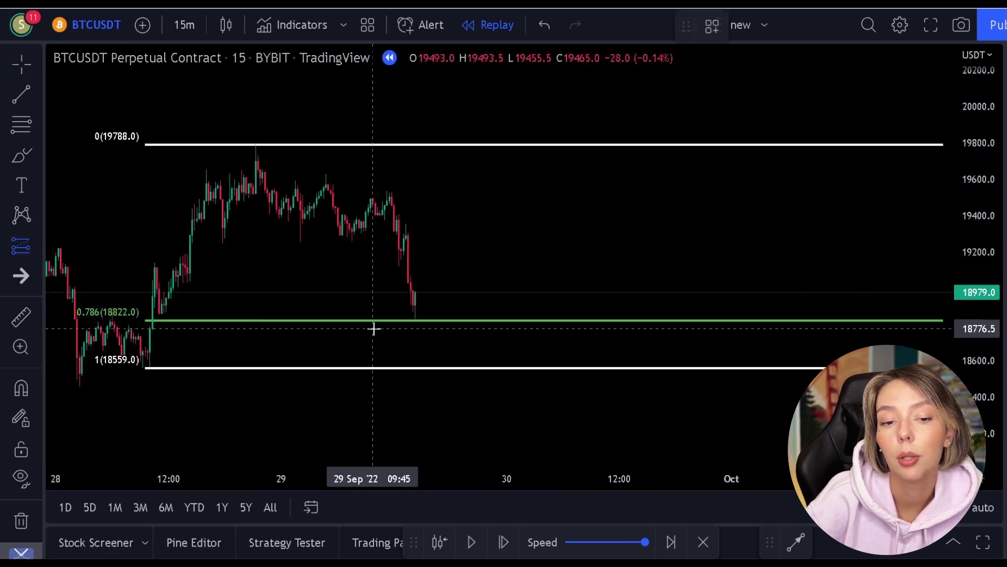
click(415, 313)
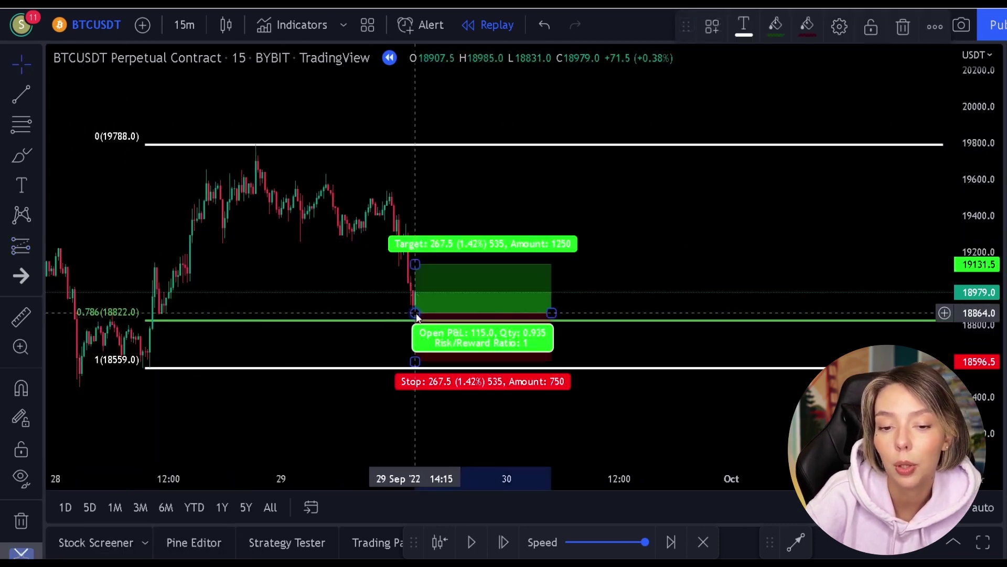
drag(415, 361, 420, 378)
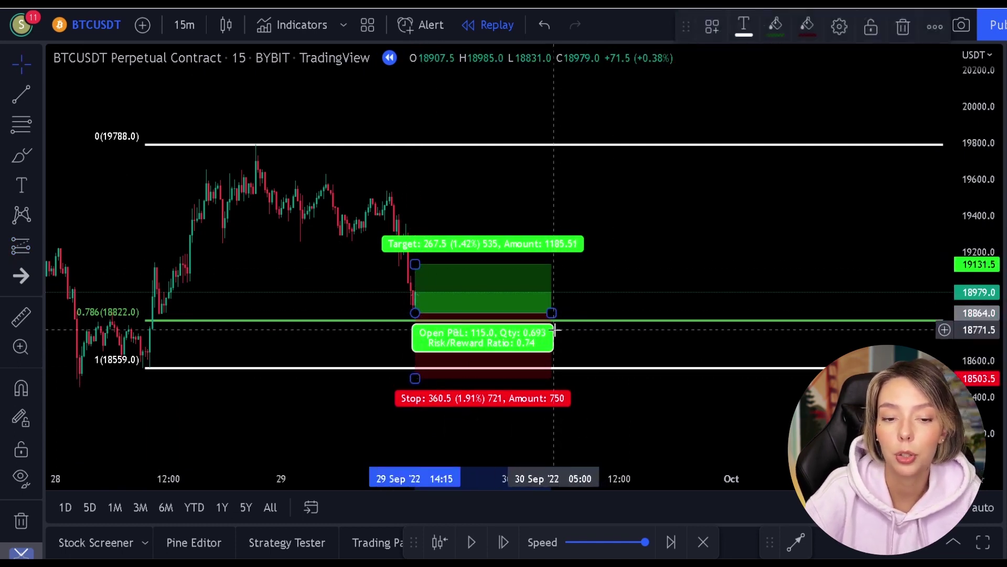
mouse_move(552, 313)
mouse_down()
mouse_move(753, 292)
mouse_move(937, 290)
mouse_up()
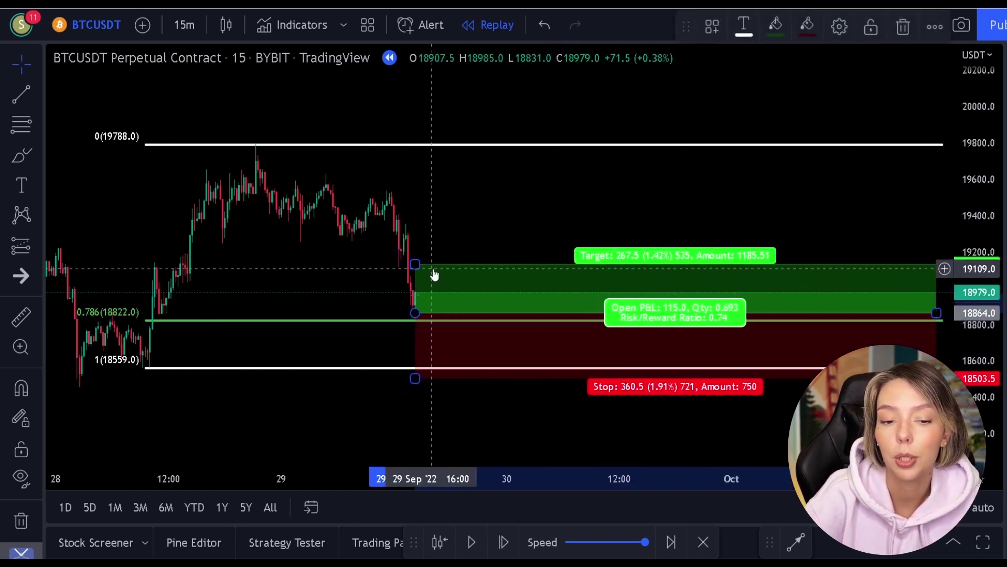
drag(418, 262, 427, 149)
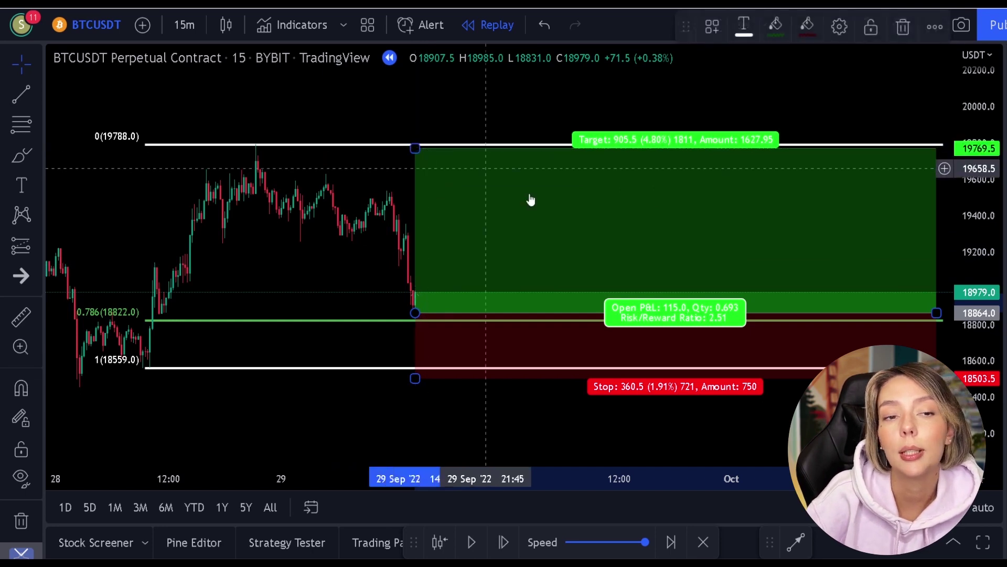
- Run the bar replay until price passes the long position's target, and pause it
click(417, 405)
click(472, 540)
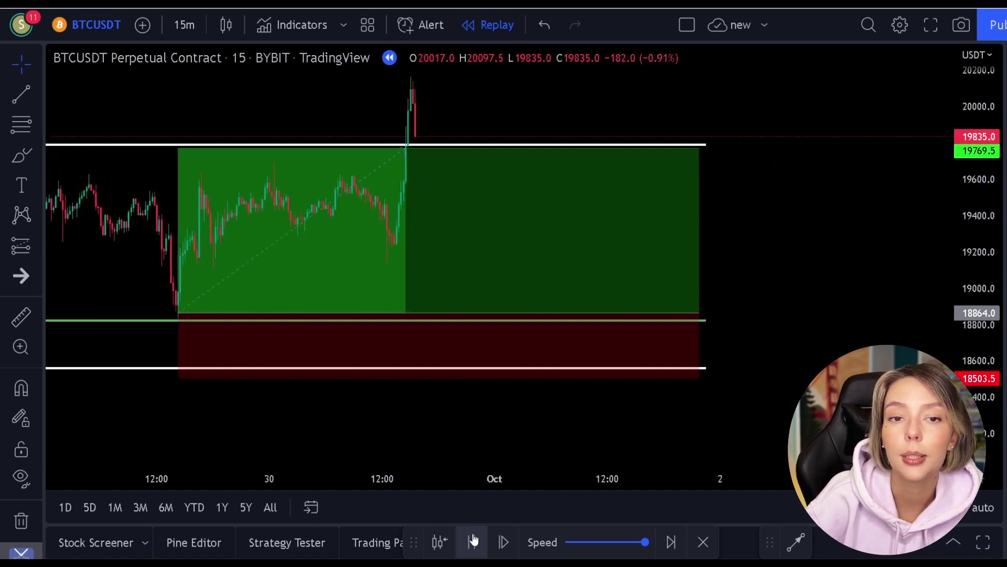
click(472, 541)
drag(443, 112, 620, 117)
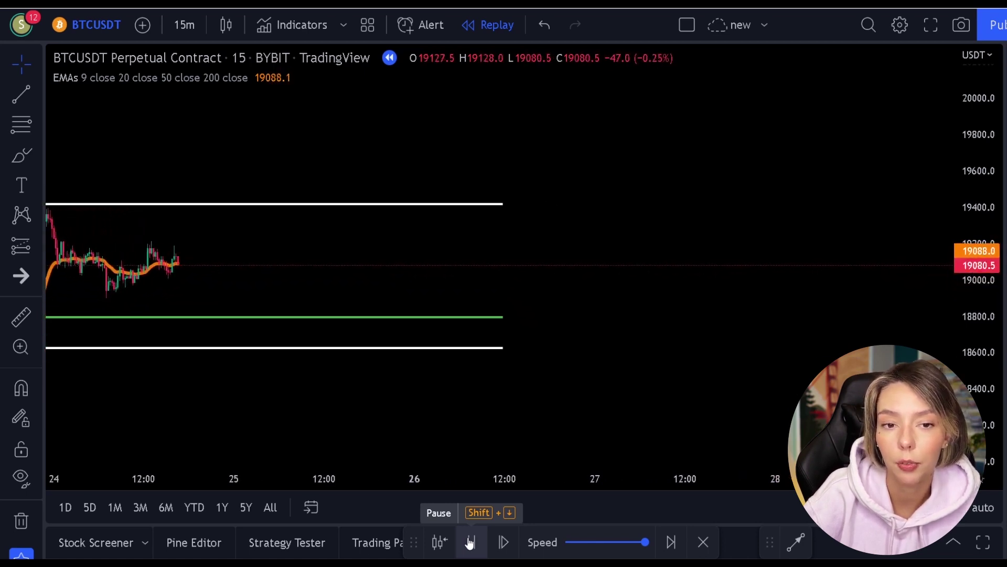
- Play the replay of the 19414–18624 Fib setup past the 0.786 touch and pause once price is back above the orange EMA
drag(293, 396, 473, 395)
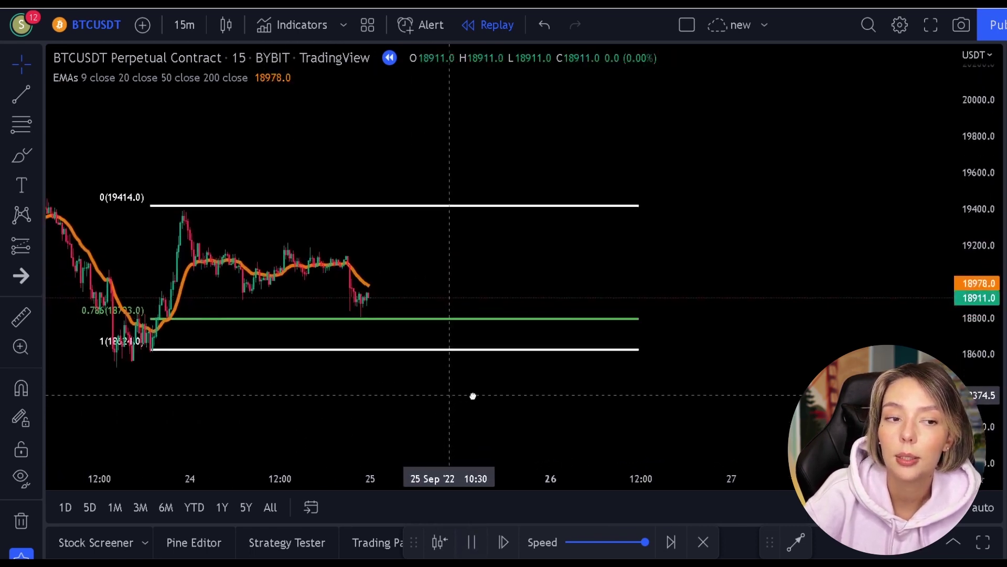
click(473, 543)
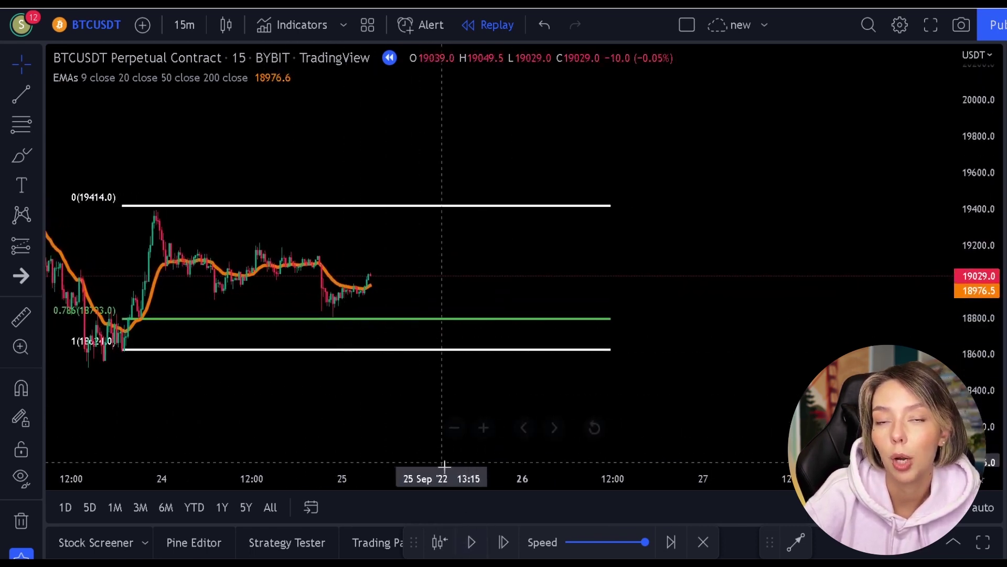
click(474, 544)
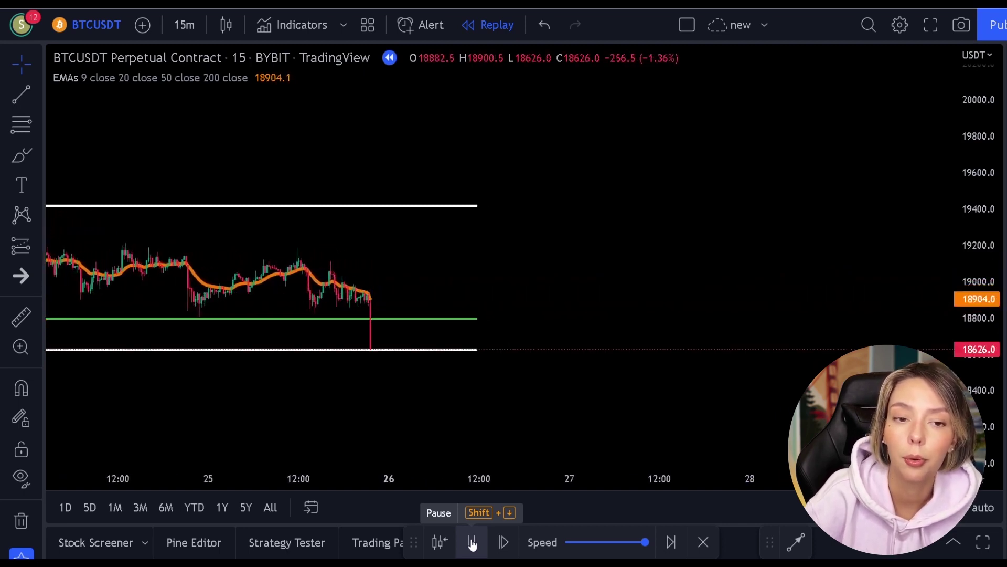
click(472, 544)
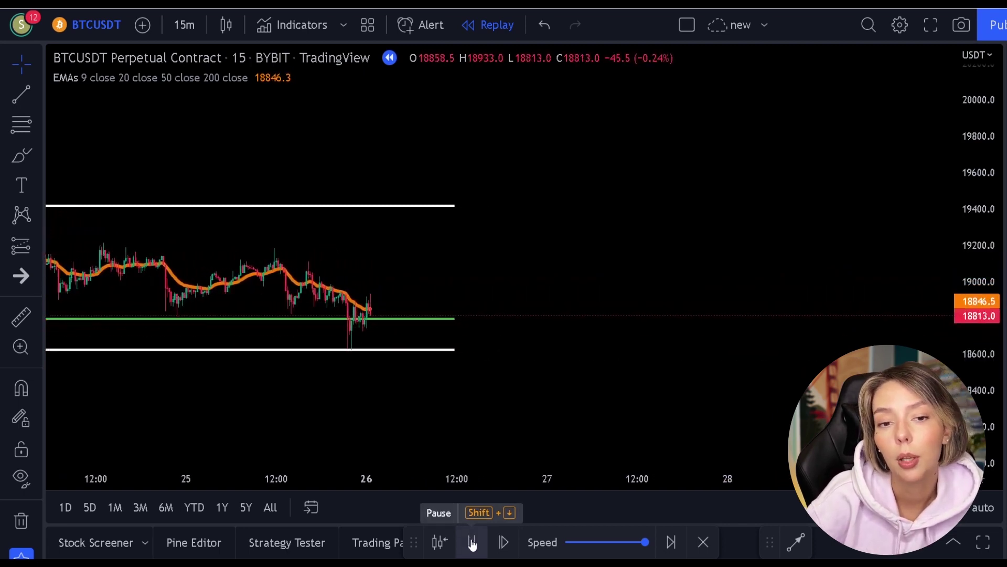
click(473, 544)
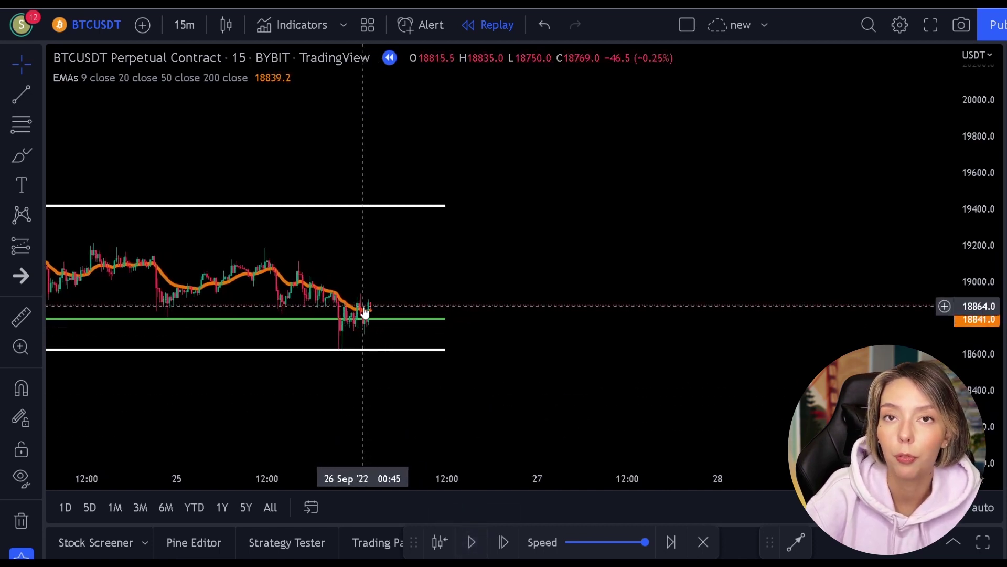
- Place a Long Position with entry at 18827, target at 19404.5 and stop at 18577.5, extended to late 28 September
click(33, 246)
click(73, 236)
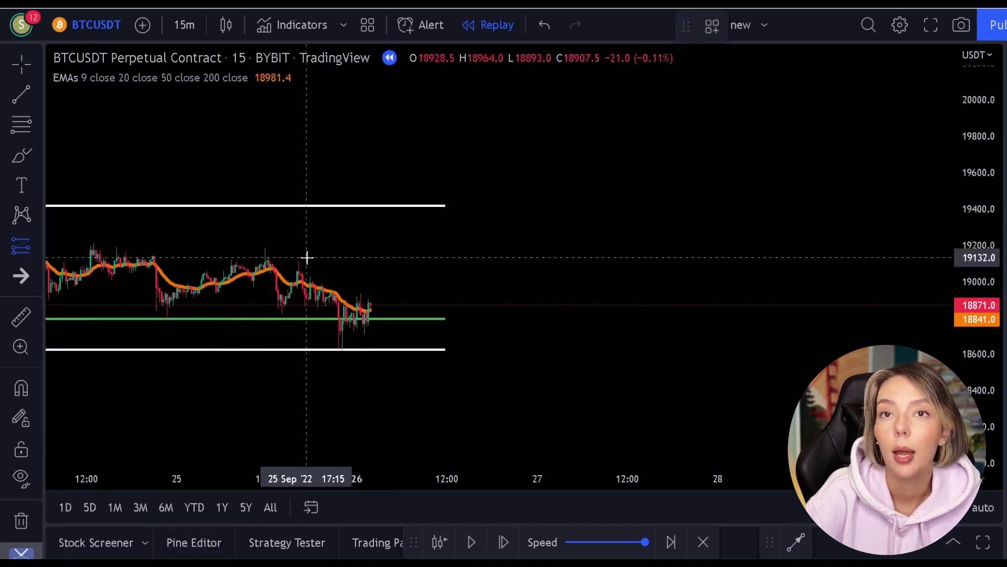
click(378, 313)
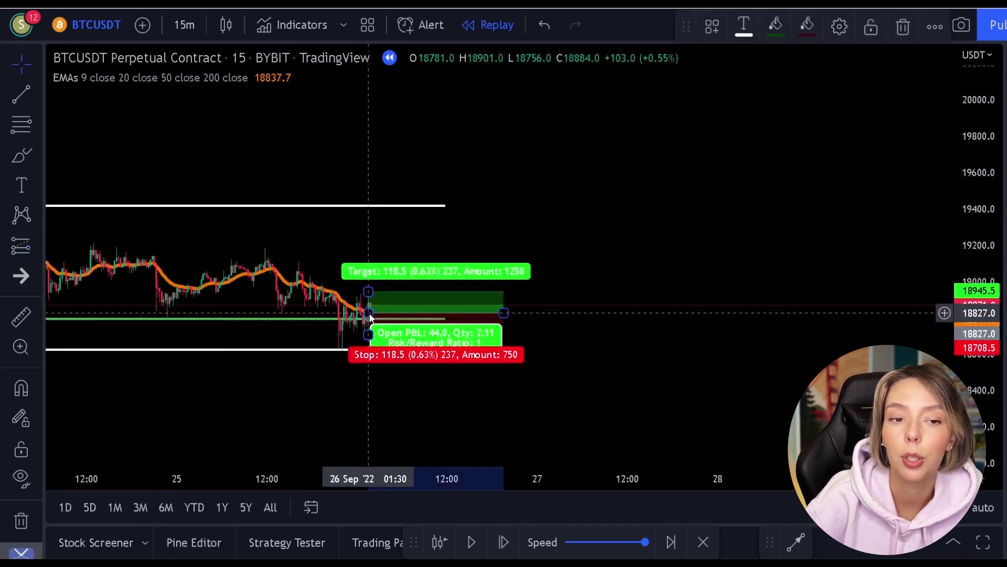
drag(370, 290, 386, 207)
drag(368, 335, 368, 358)
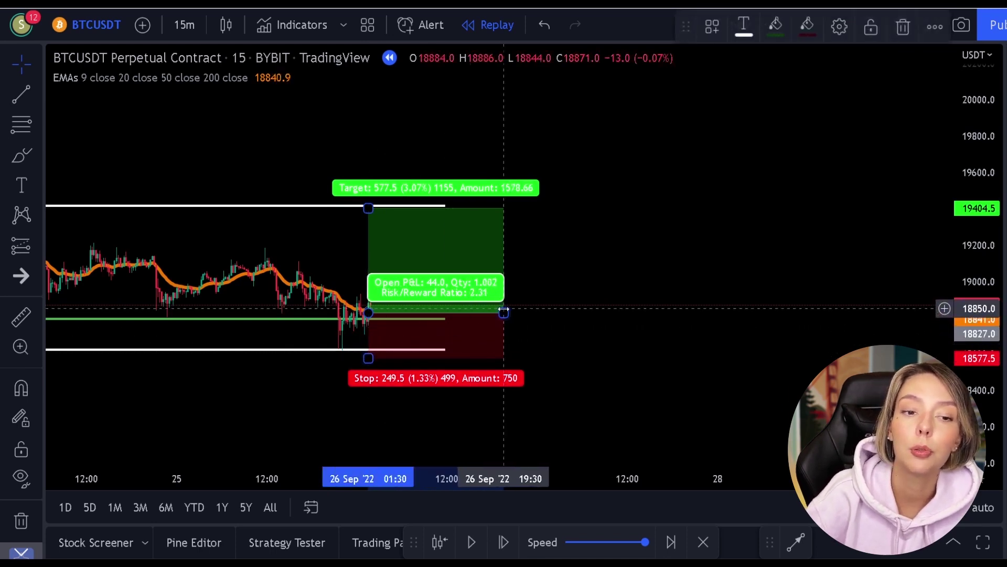
drag(503, 309, 885, 273)
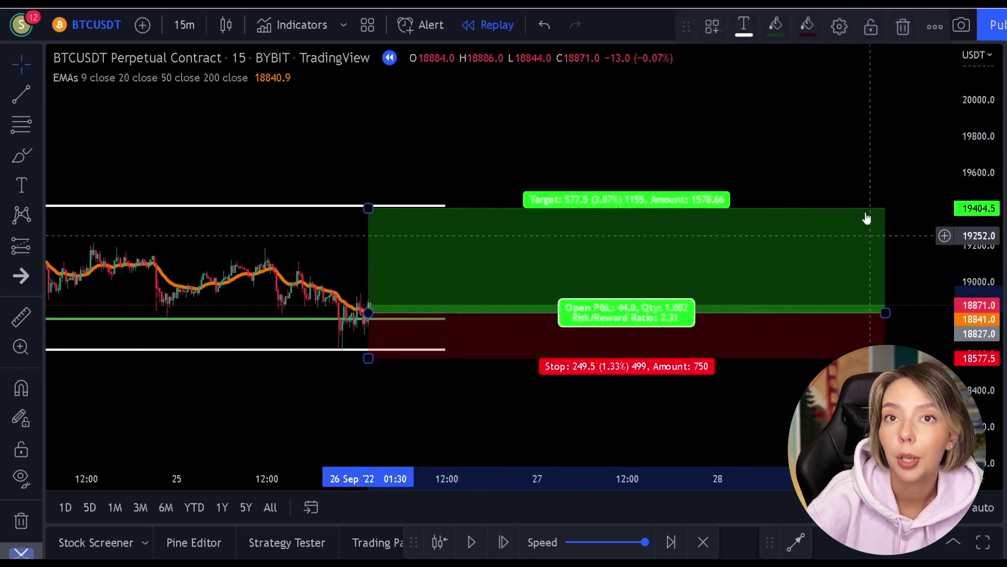
- Deselect the second long position and run the replay until price breaks above its 19404.5 target, pausing there
click(852, 128)
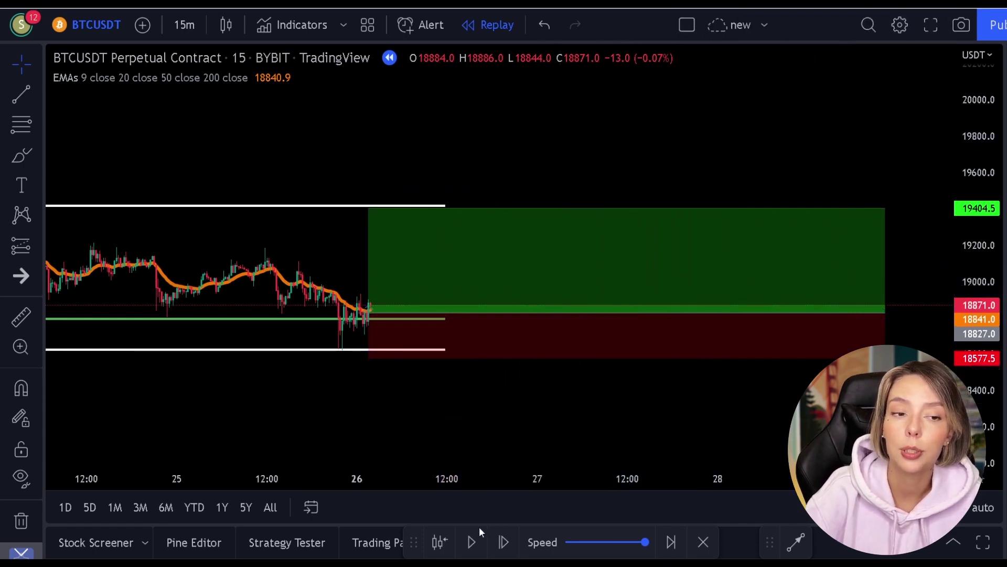
click(475, 542)
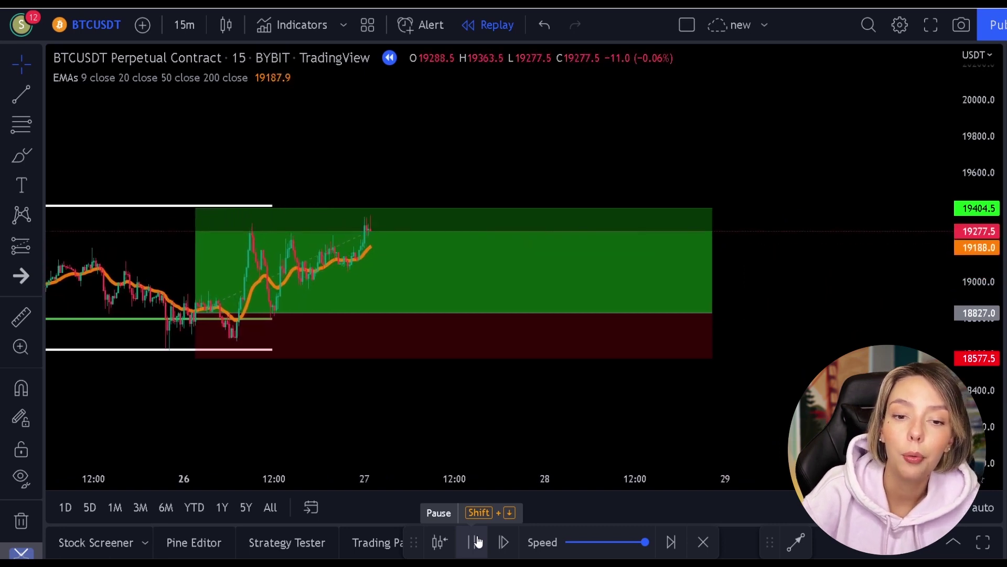
click(475, 542)
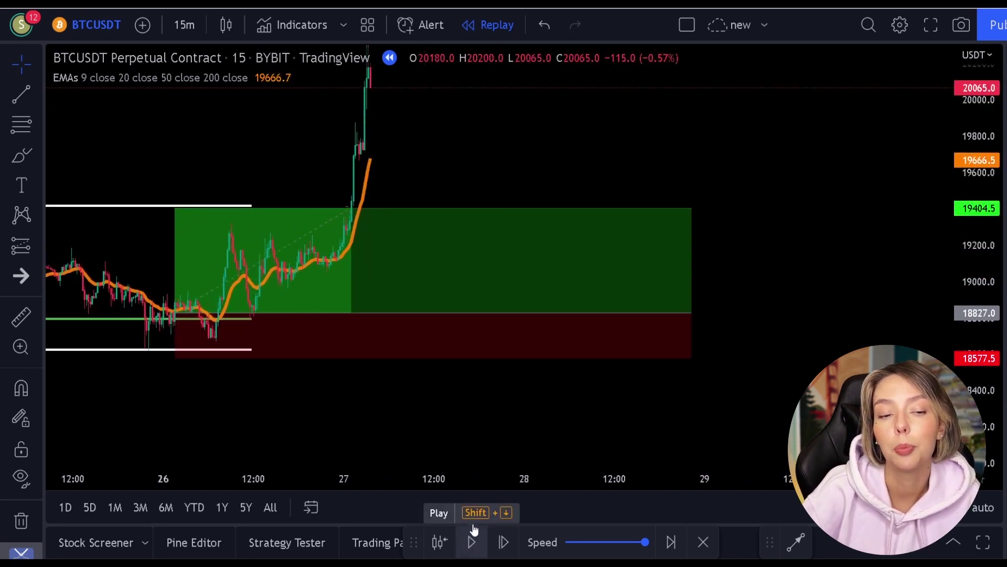
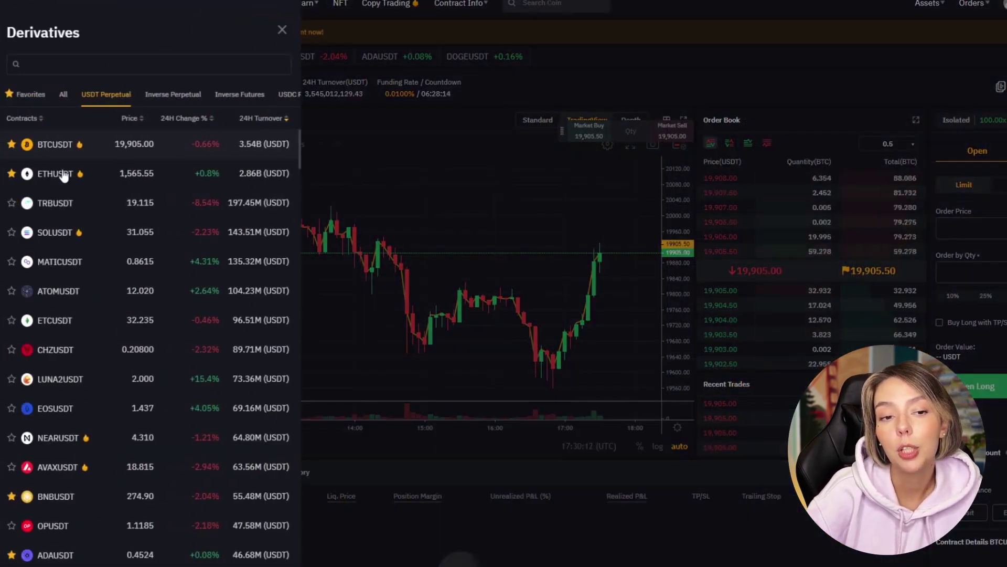
- Browse the USDT Perpetual contracts in Bybit's derivatives list, and close the list
scroll(81, 239, down, 15)
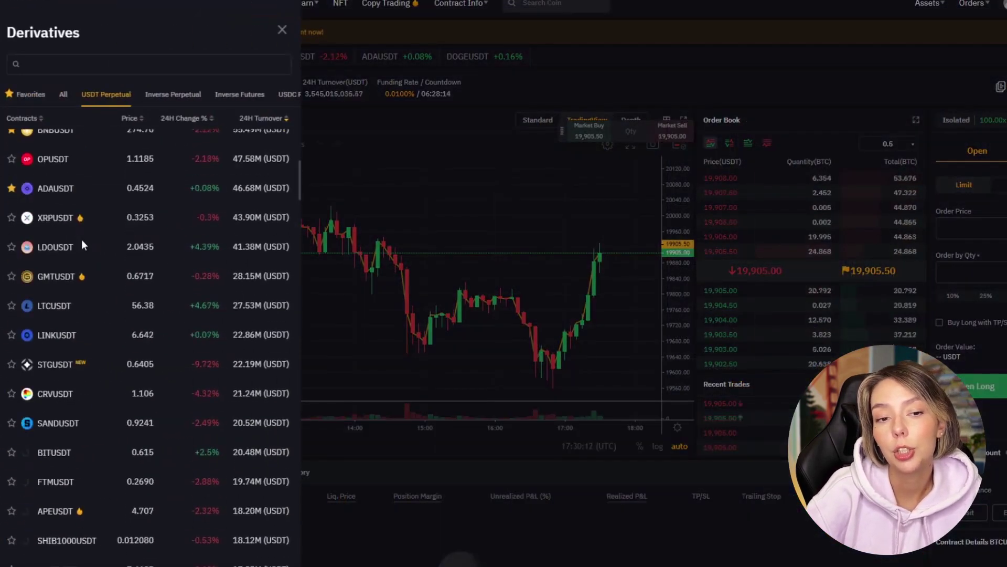
scroll(90, 263, down, 20)
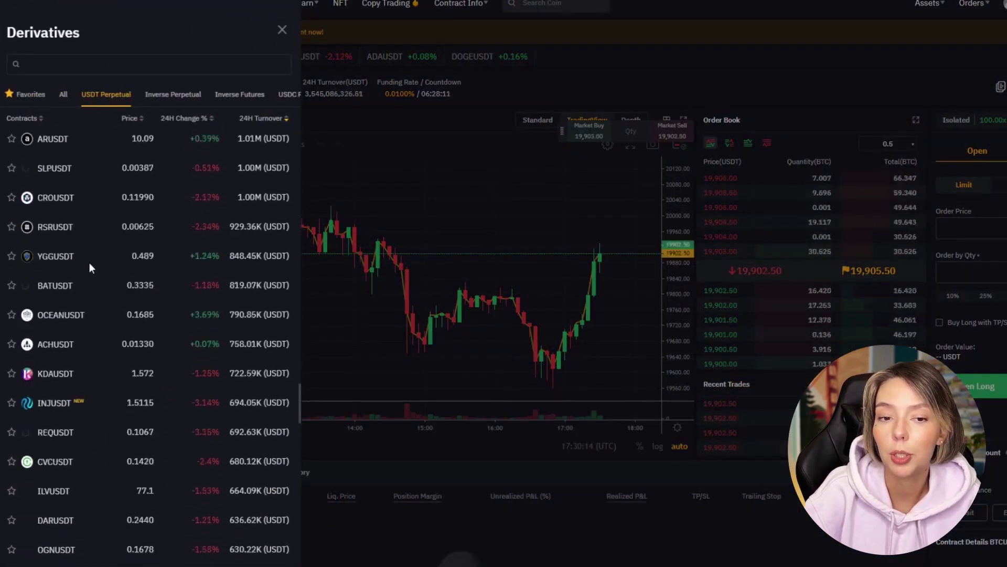
click(446, 191)
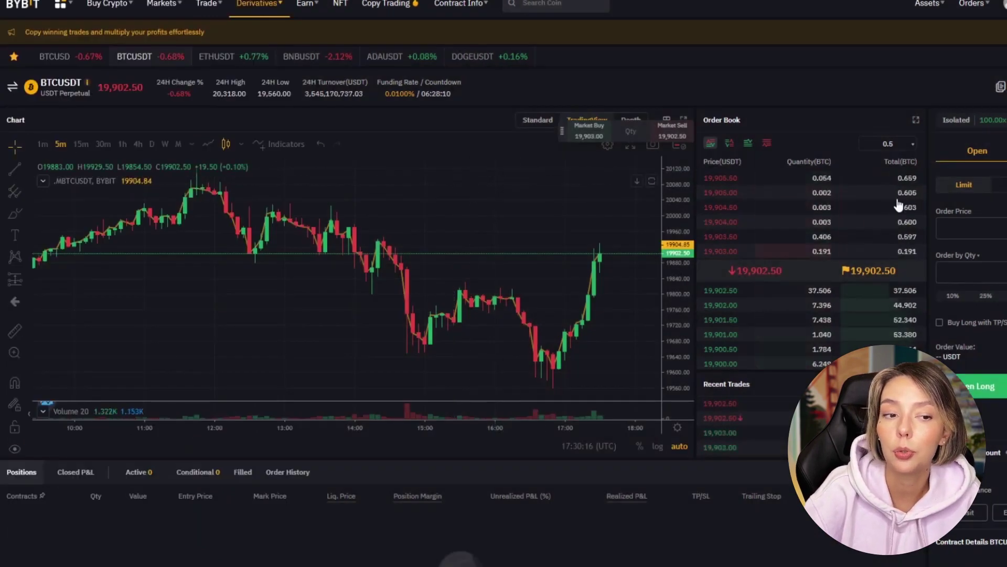
- View the BTCUSDT margin mode and leverage settings, and cancel without changes
click(997, 122)
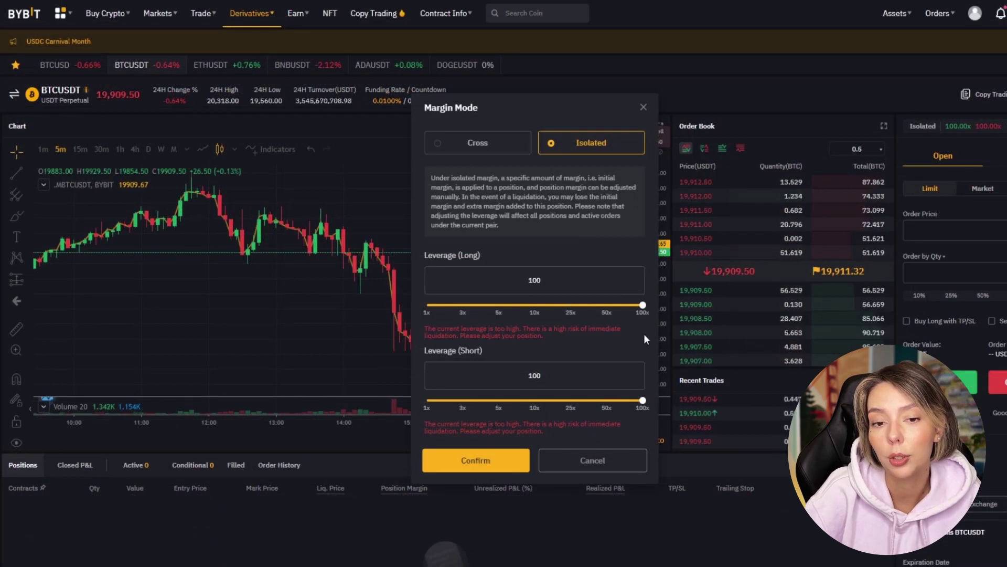
click(599, 461)
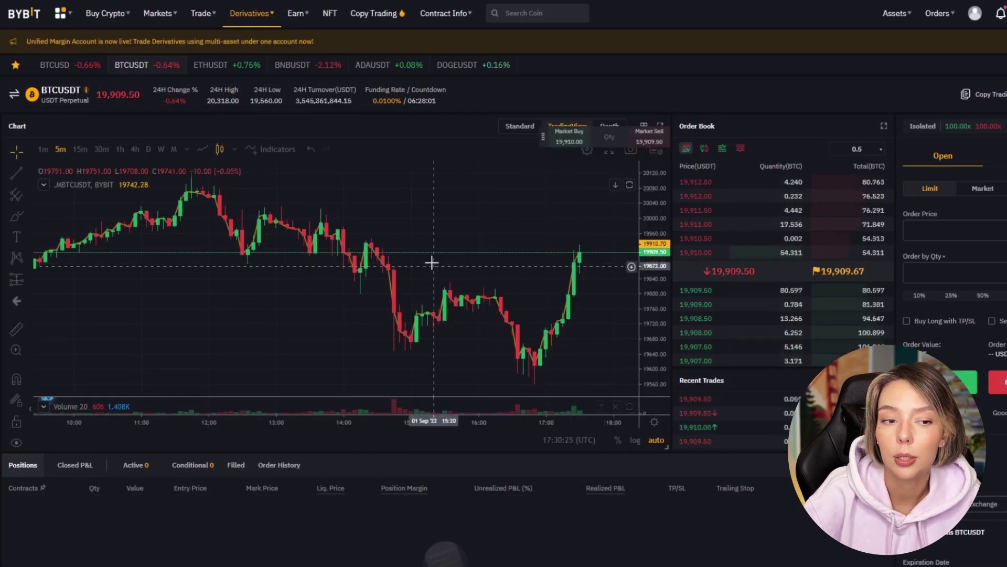
scroll(521, 207, right, 5)
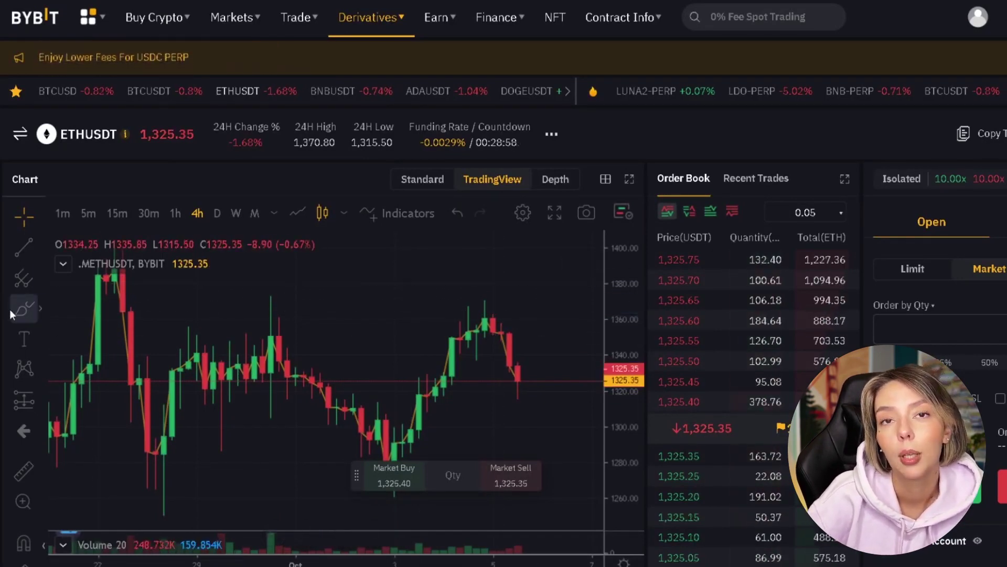
click(21, 256)
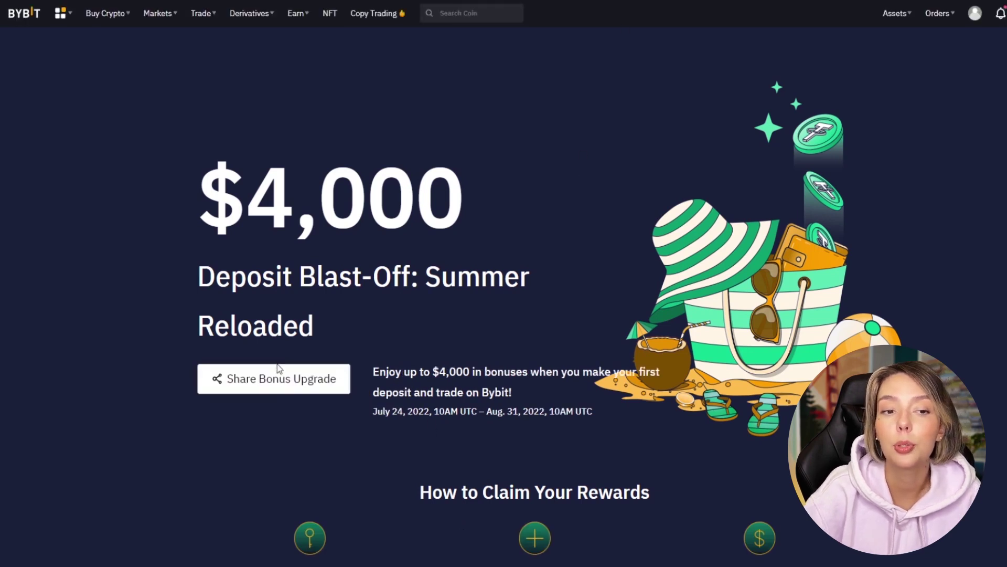
- Examine the Deposit Blast-Off promotion's headline offer and the steps for claiming its rewards
scroll(451, 295, down, 5)
scroll(452, 309, up, 5)
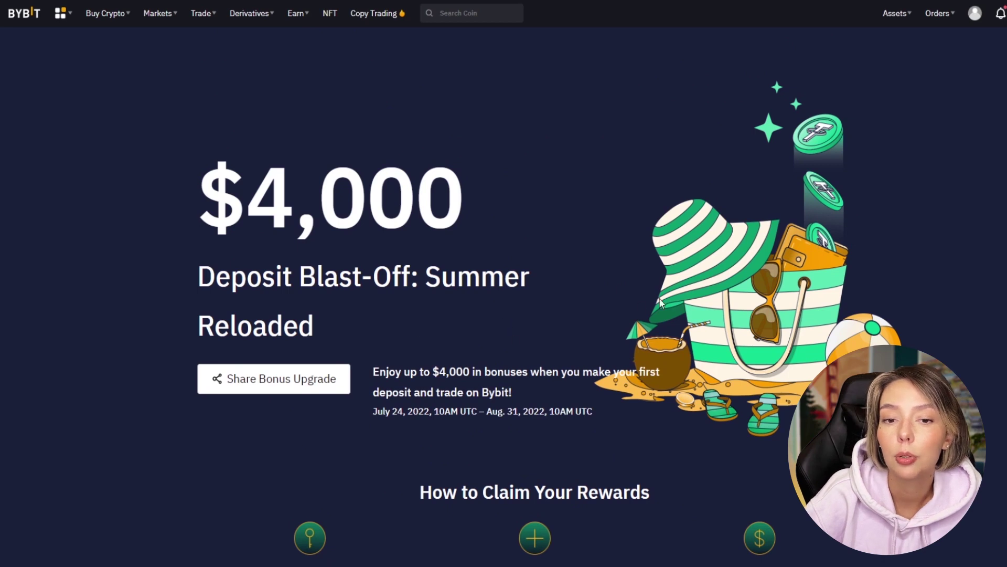
scroll(659, 301, down, 3)
scroll(659, 299, up, 2)
drag(317, 141, 641, 147)
click(641, 147)
scroll(602, 261, down, 5)
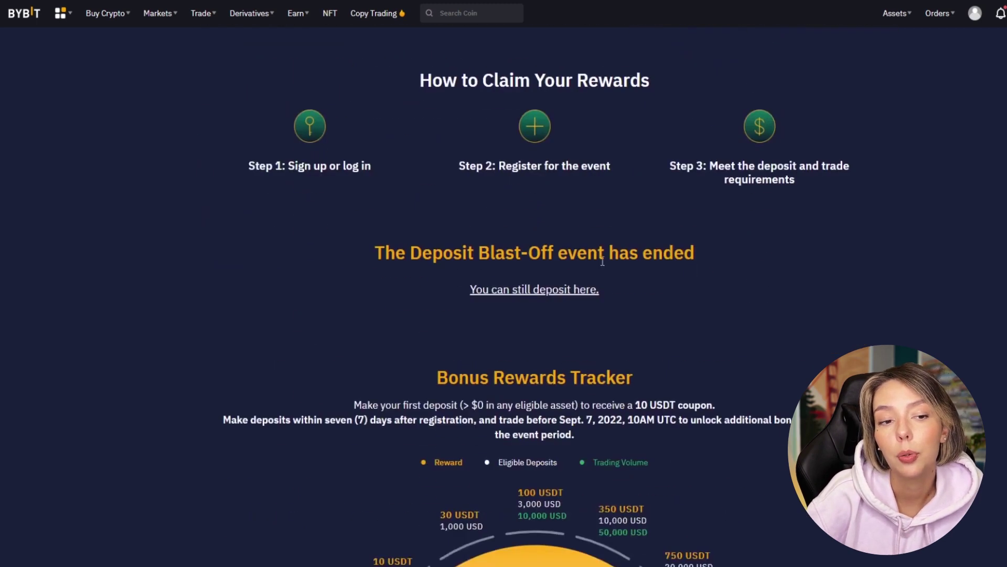
- Review the Bonus Rewards Tracker, highlighting the 100 USDT and 750 USDT tiers, and the page's terms and conditions
scroll(463, 132, down, 5)
drag(518, 210, 566, 225)
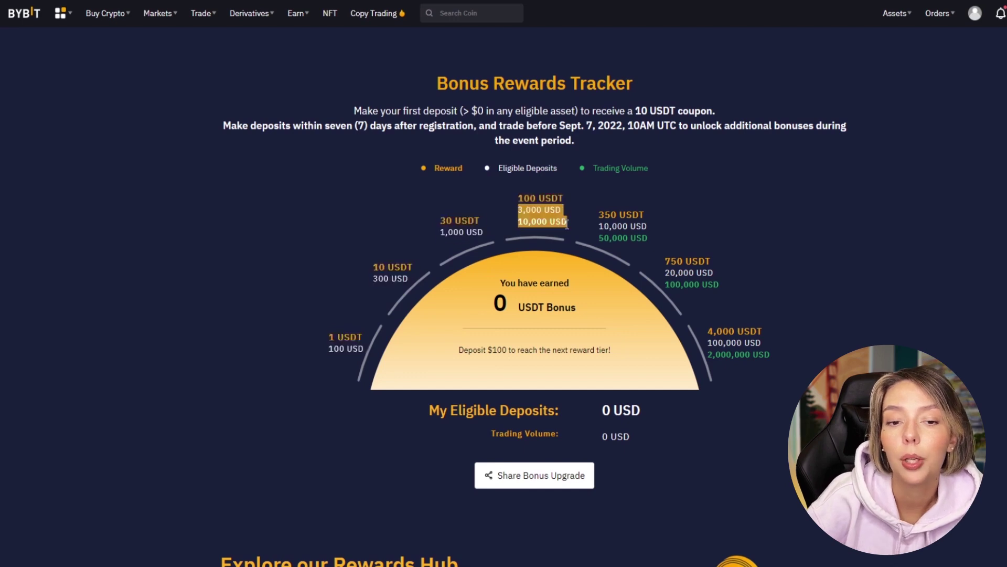
drag(708, 265, 719, 284)
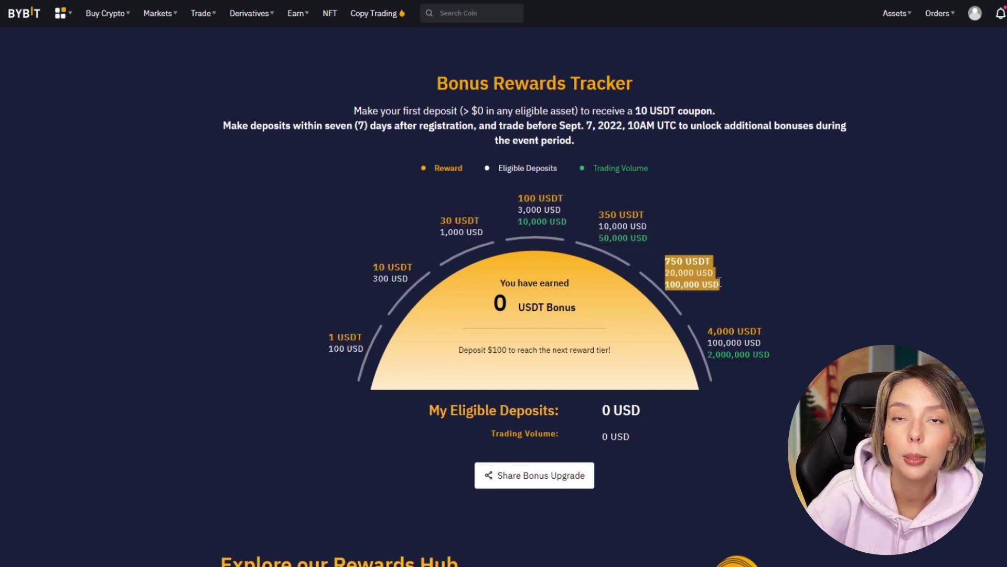
click(770, 324)
scroll(770, 323, down, 5)
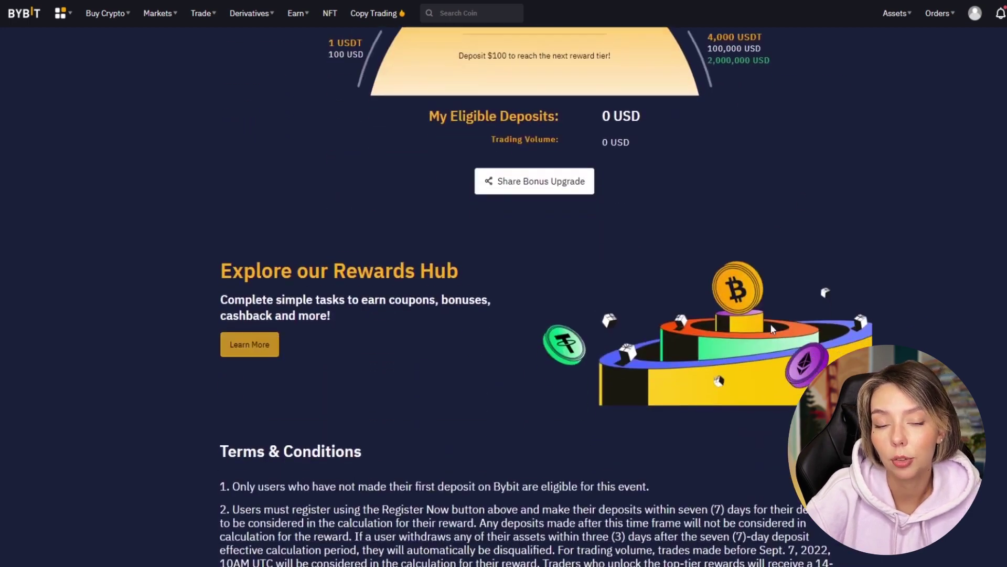
scroll(767, 335, down, 4)
scroll(767, 334, up, 14)
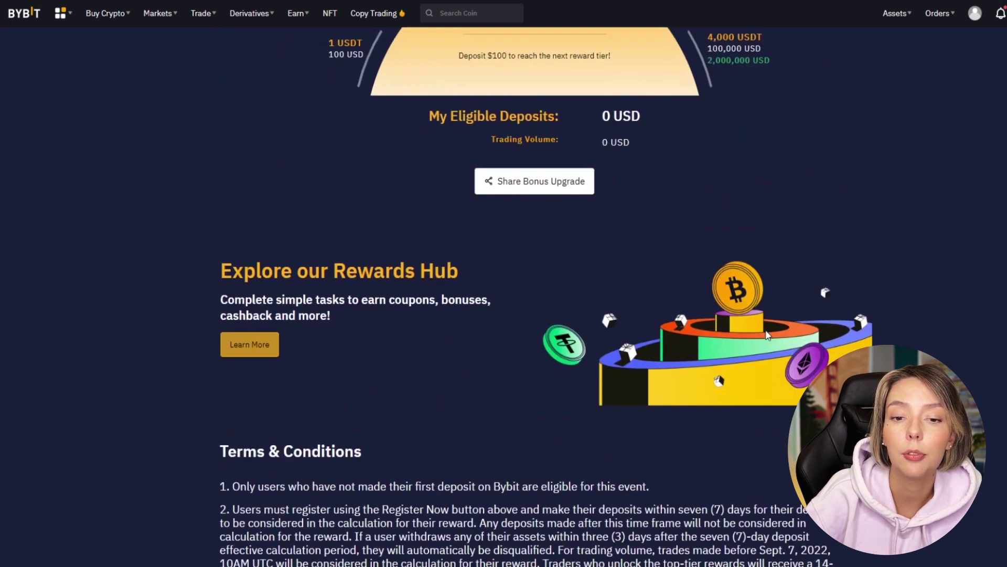
scroll(766, 335, up, 8)
drag(484, 199, 479, 172)
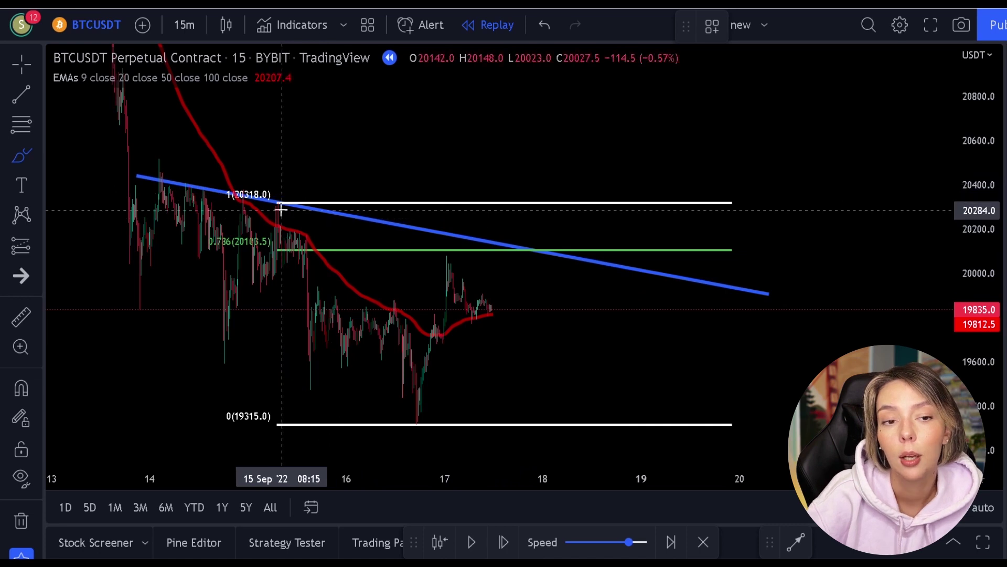
- Circle the area around the 0.786 level above price with the brush, undo the mark, and play the replay a few bars
mouse_move(483, 238)
mouse_down()
mouse_move(462, 242)
mouse_move(483, 281)
mouse_move(491, 241)
mouse_up()
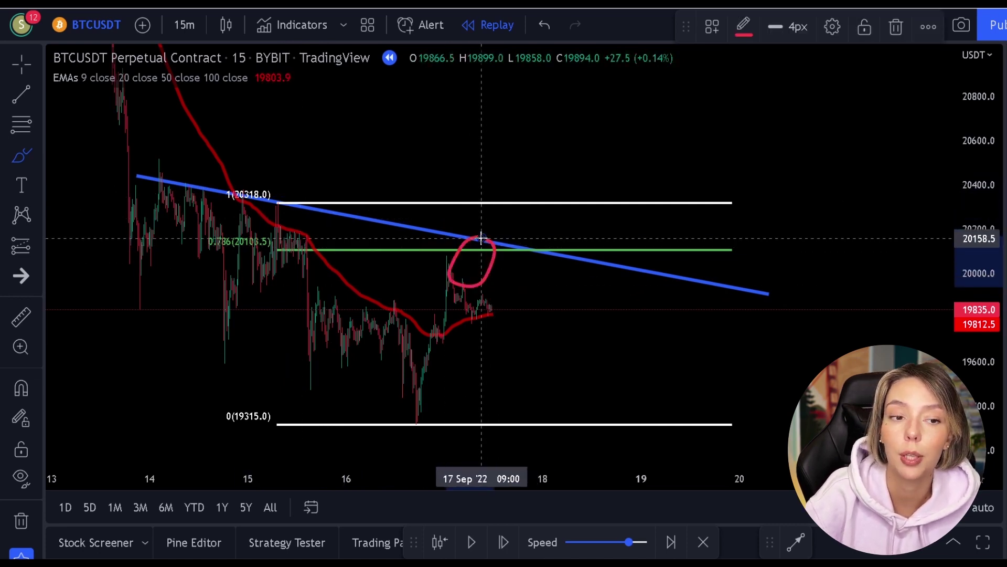
key(ctrl+z)
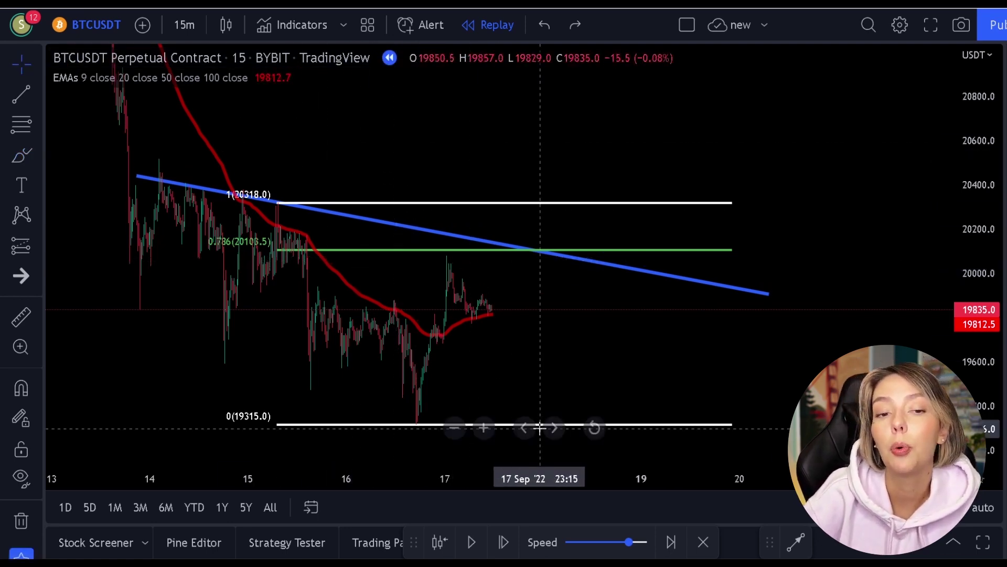
click(474, 540)
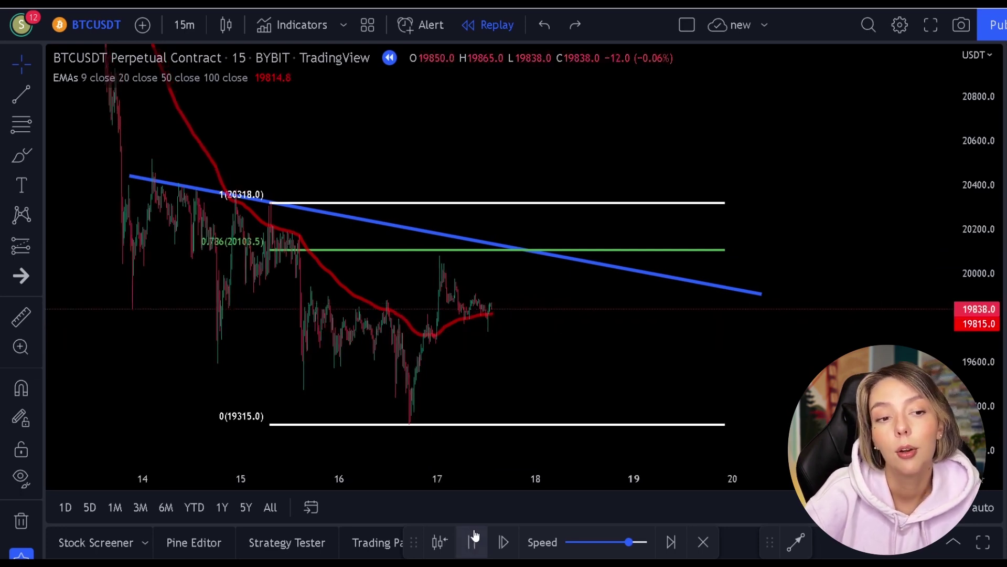
click(474, 540)
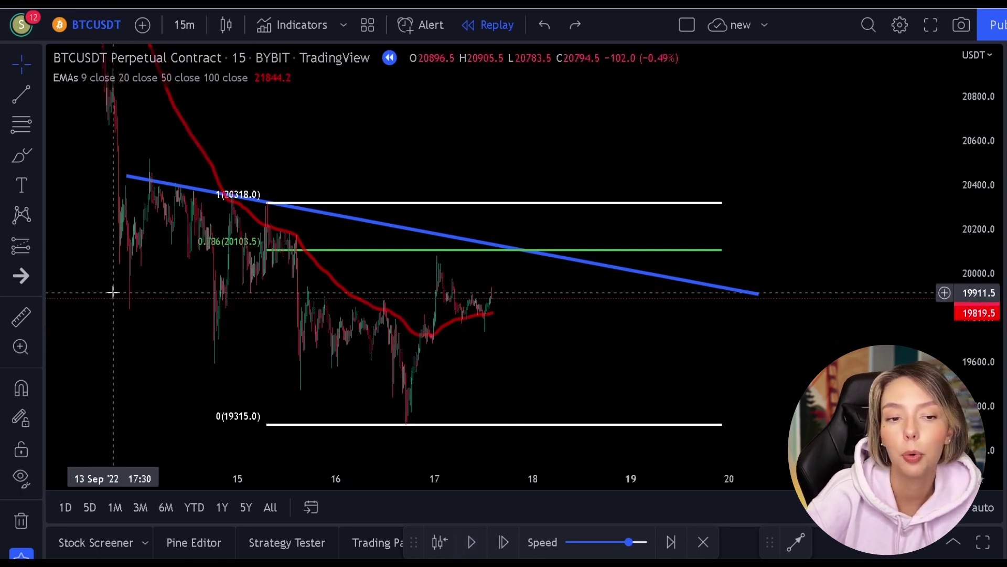
- Circle the 17 September high below the 0.786 level, undo the mark, and play the replay at maximum speed until price reaches that level
click(16, 158)
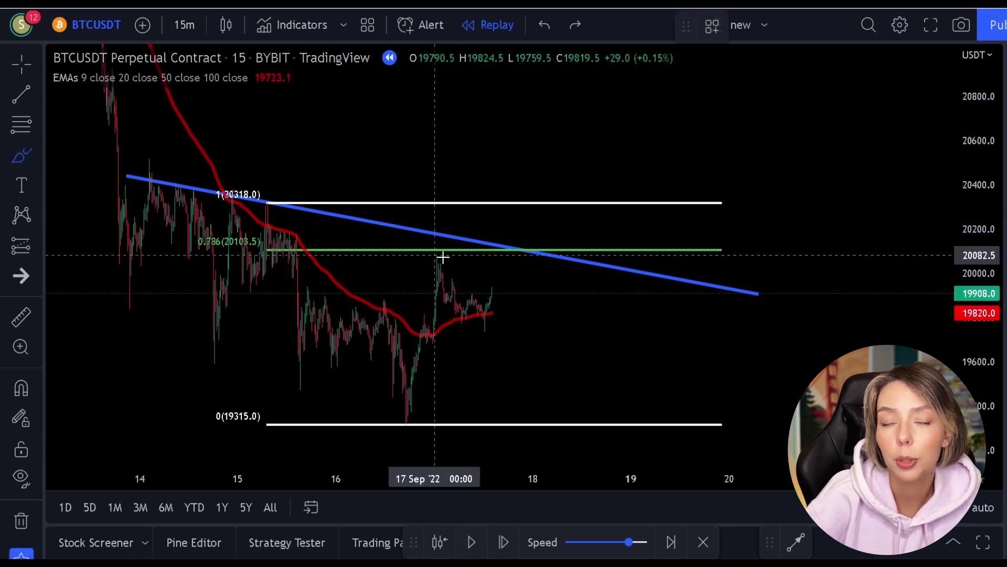
mouse_move(458, 237)
mouse_down()
mouse_move(420, 265)
mouse_move(464, 249)
mouse_move(448, 233)
mouse_up()
key(ctrl+z)
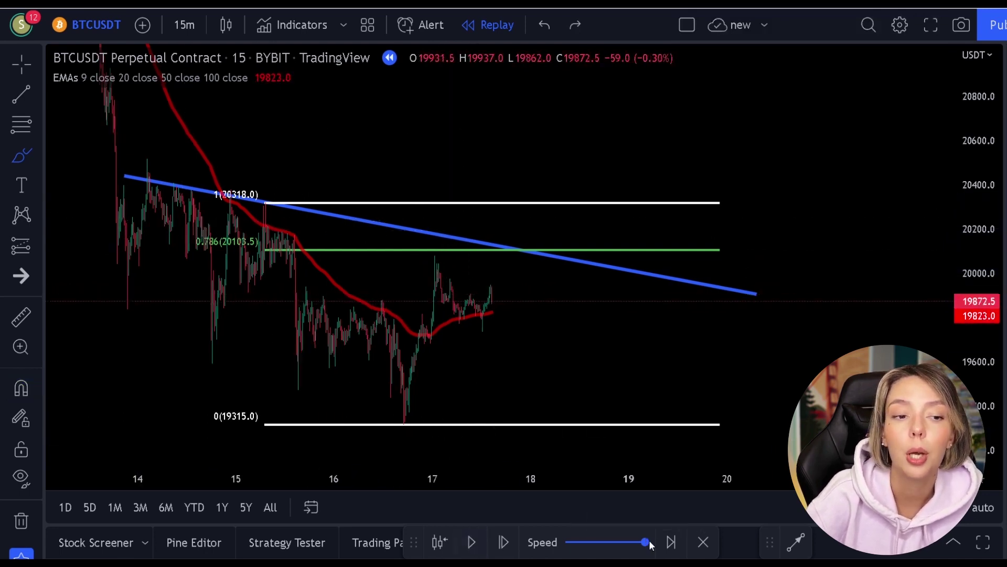
click(475, 542)
click(475, 542)
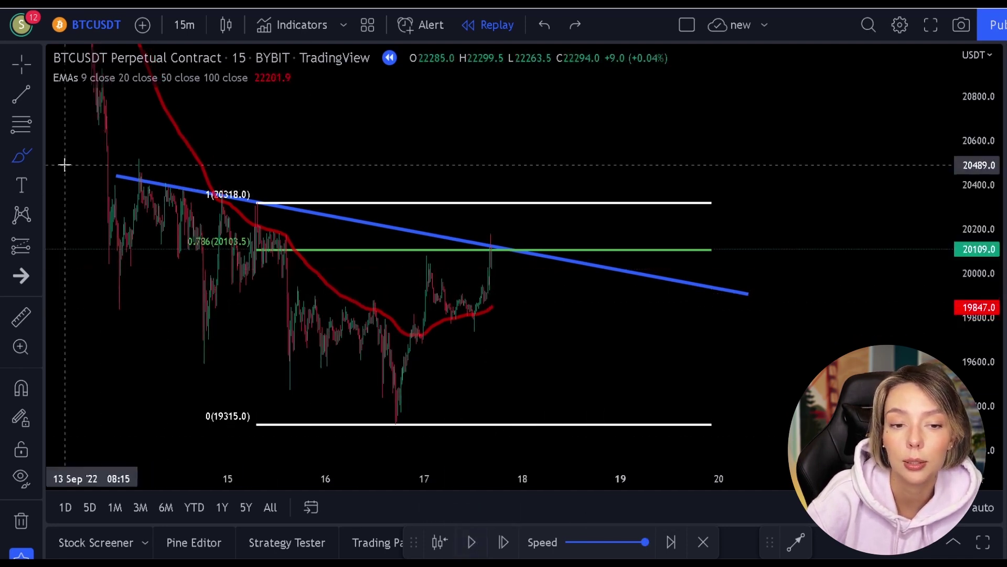
- Circle the candle touching the 0.786 level and trend line, undo the mark, and play the replay through the pullback and retest
mouse_move(504, 242)
mouse_down()
mouse_move(468, 243)
mouse_move(508, 279)
mouse_move(518, 242)
mouse_up()
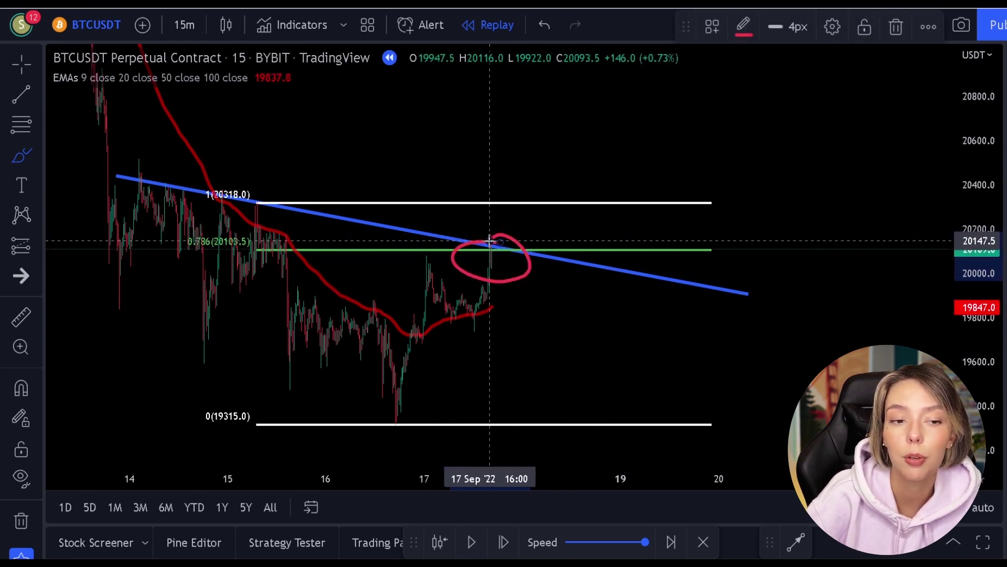
key(ctrl+z)
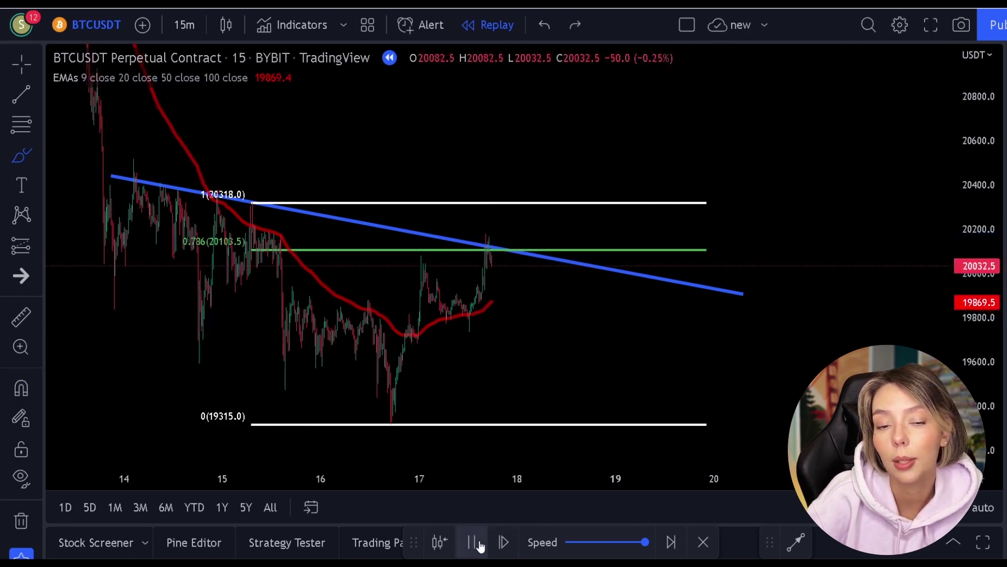
click(472, 542)
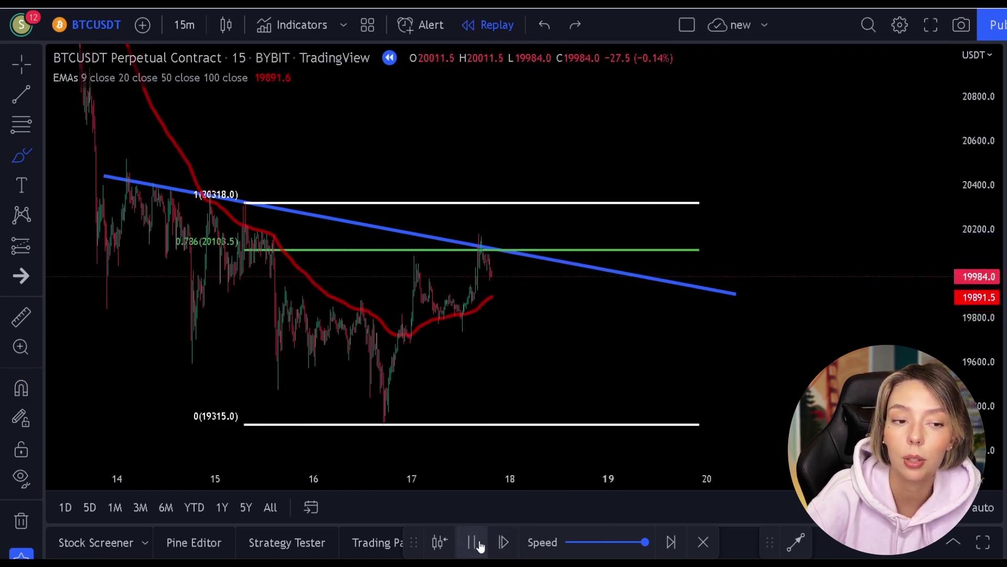
click(472, 542)
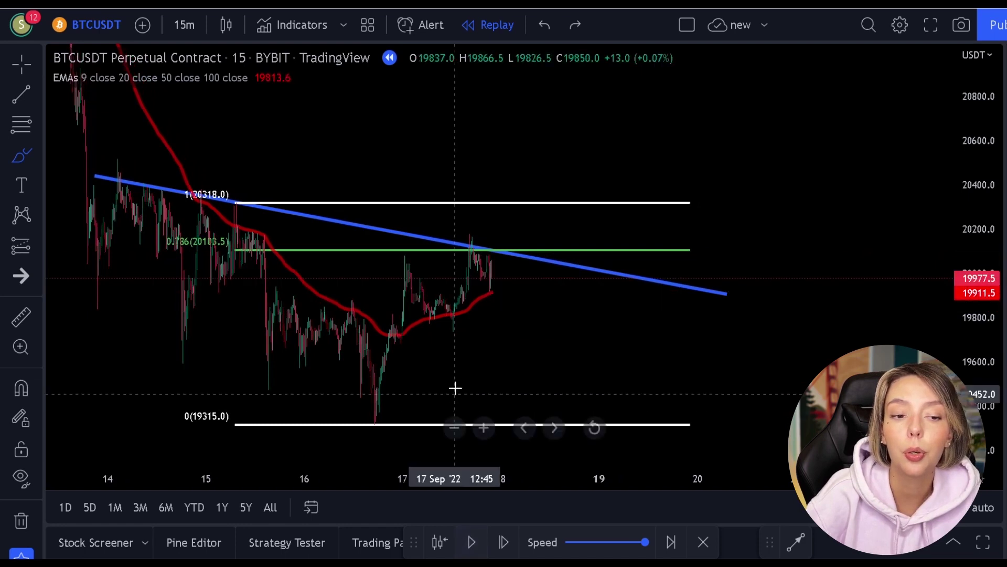
- Circle the retest below the 0.786 level and trend line with the brush, and undo the mark
mouse_move(519, 250)
mouse_down()
mouse_move(469, 265)
mouse_move(533, 297)
mouse_move(524, 230)
mouse_move(485, 250)
mouse_up()
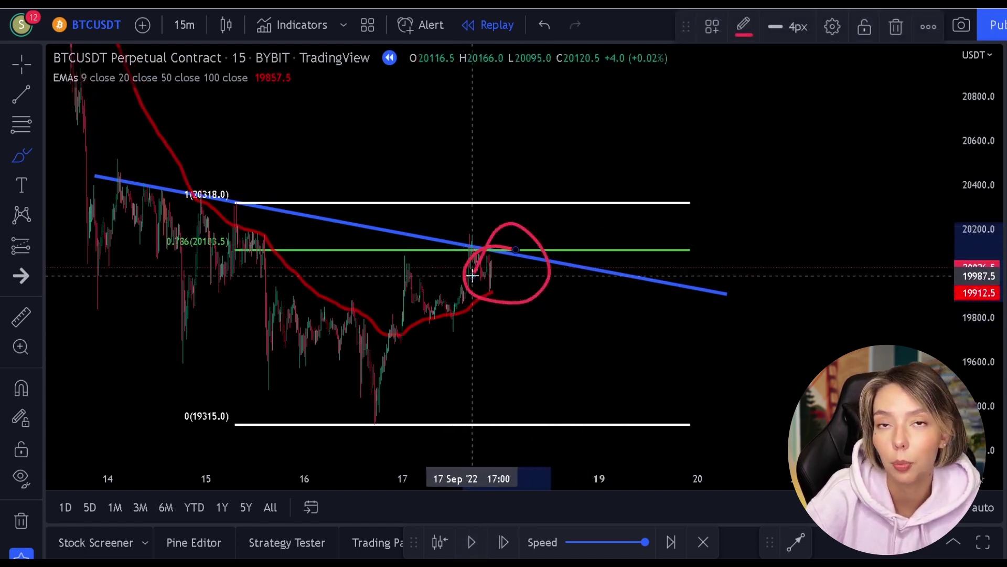
key(ctrl+z)
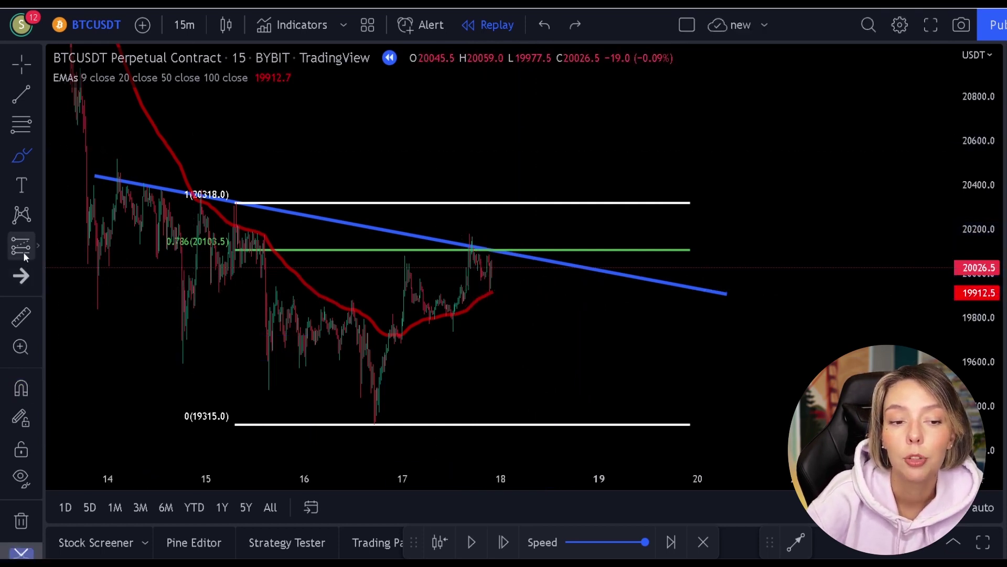
- Place a short position at the latest candle with entry at 20022.0, and set its stop at 20375.0 above the Fib's 1 level
mouse_move(23, 252)
click(94, 261)
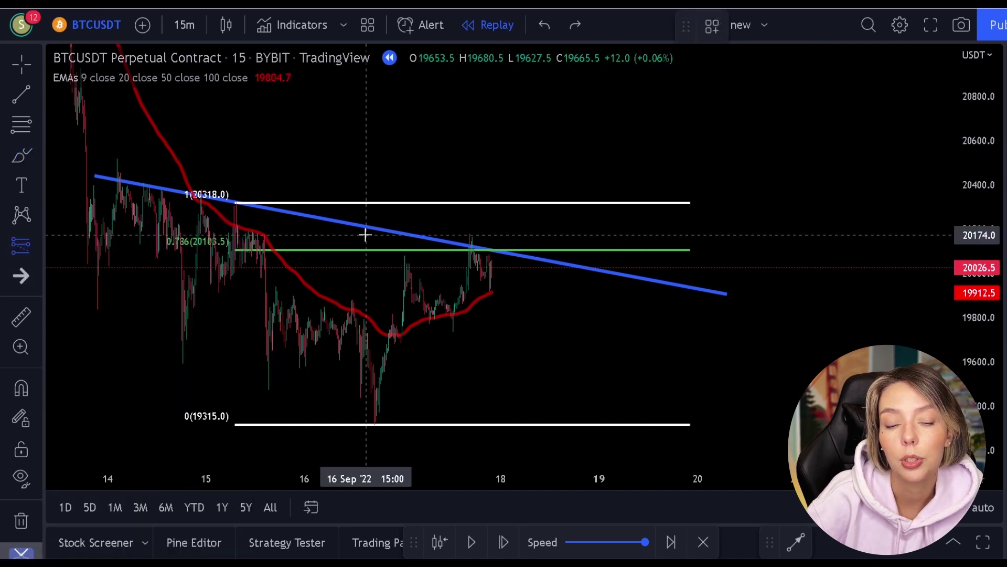
click(493, 269)
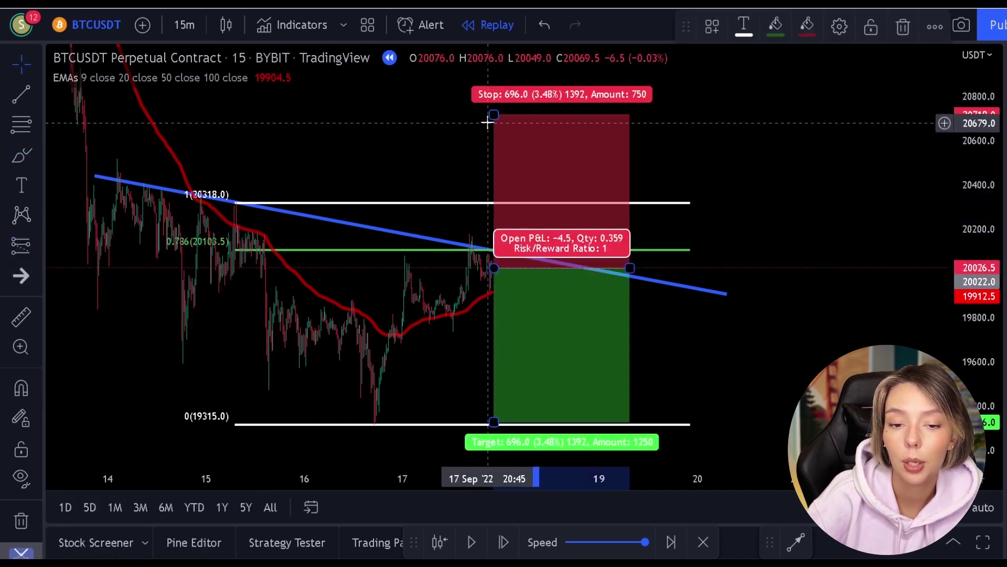
drag(493, 115, 494, 190)
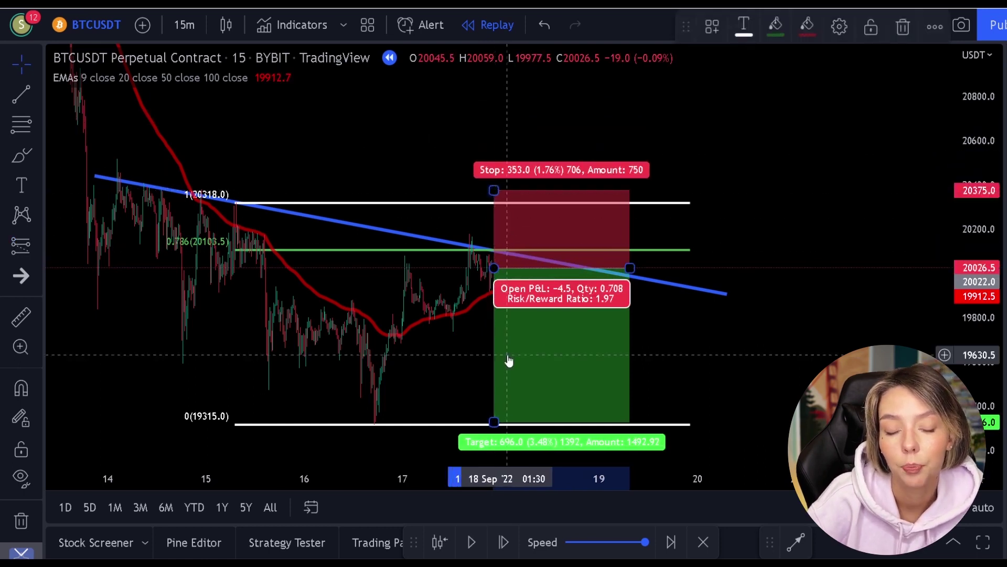
click(606, 426)
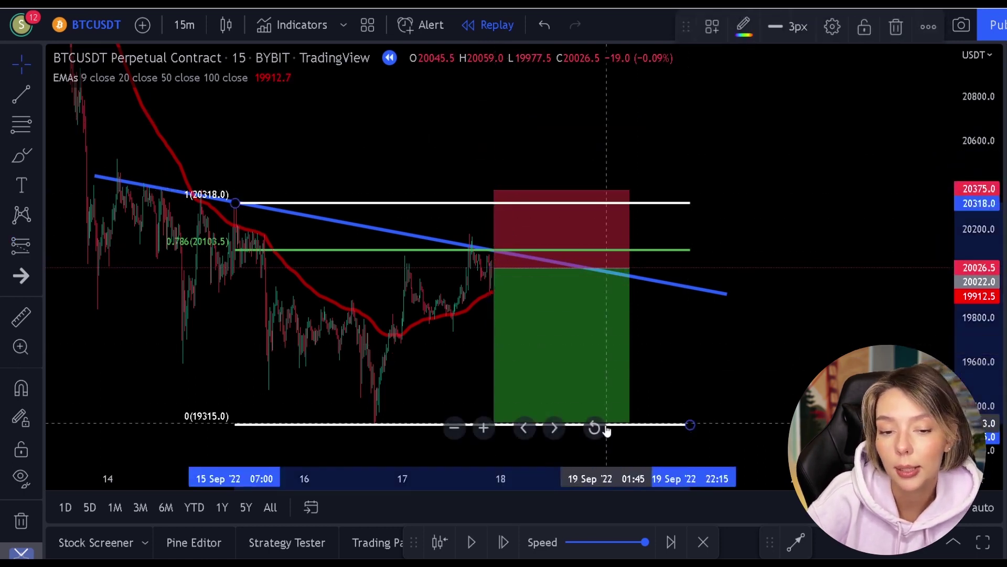
- Extend the short position's box well past 20 September, and play the replay until price falls toward the 19326.0 target
click(479, 542)
drag(628, 268, 867, 267)
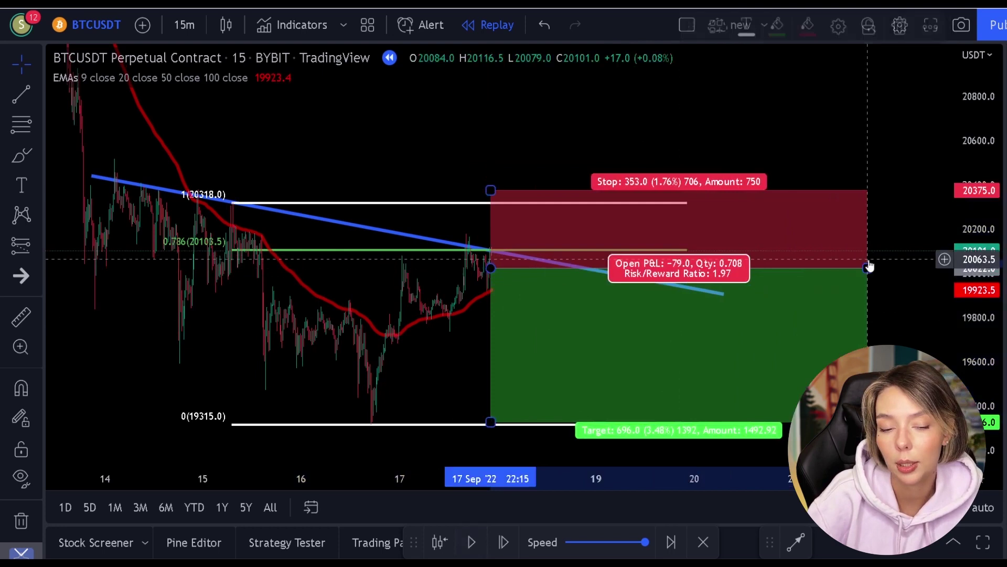
click(789, 112)
click(471, 548)
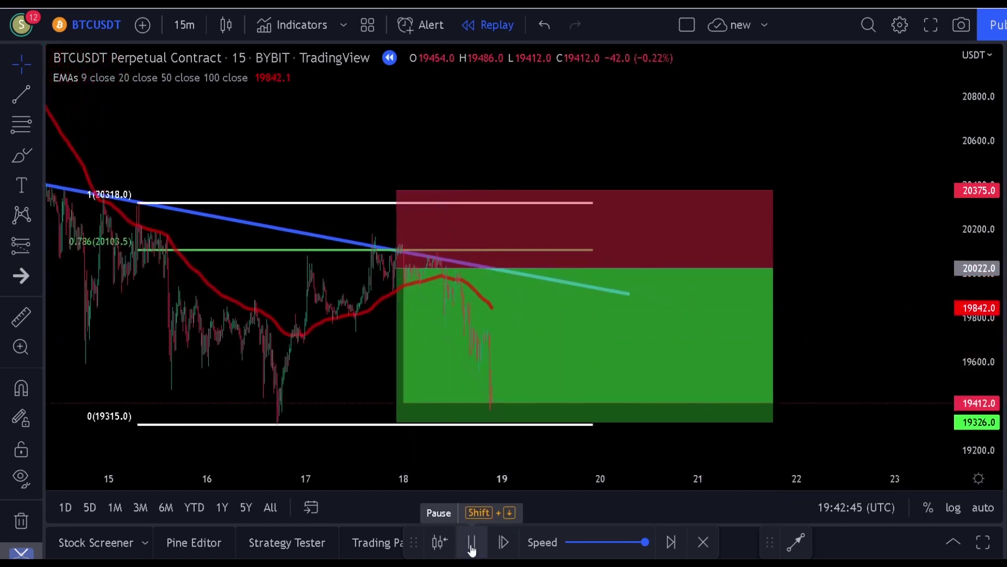
click(471, 546)
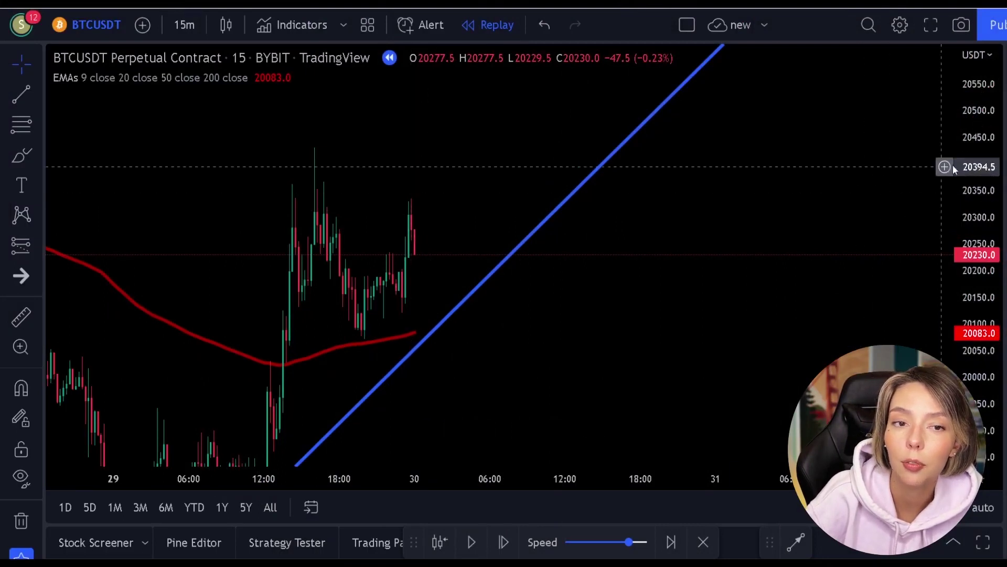
- Circle the swing low at the red EMA and the 29 August 23:45 swing high with the brush, and undo both marks
drag(976, 160, 985, 227)
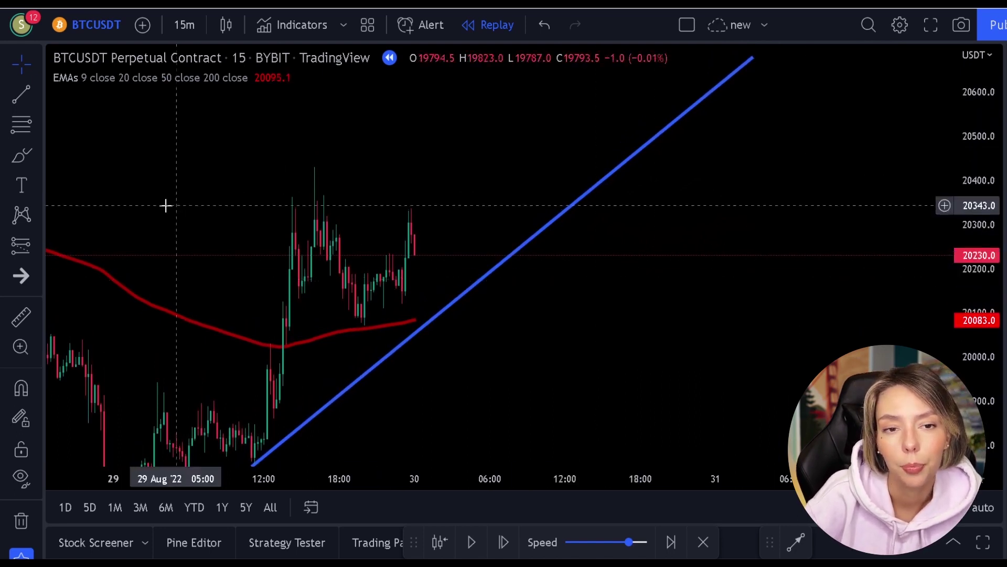
click(15, 156)
drag(371, 321, 366, 321)
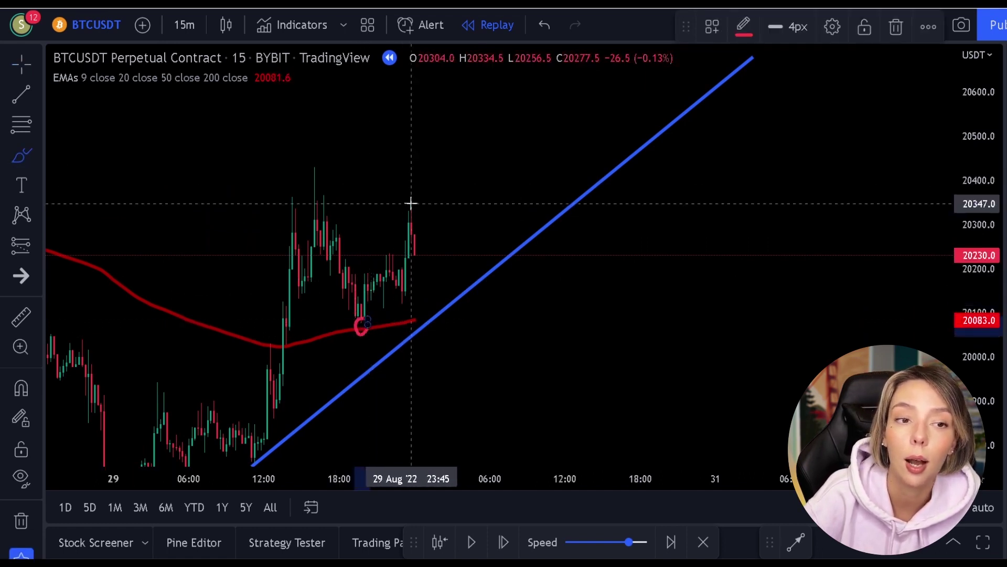
mouse_move(411, 201)
mouse_down()
mouse_move(402, 217)
mouse_move(410, 200)
mouse_up()
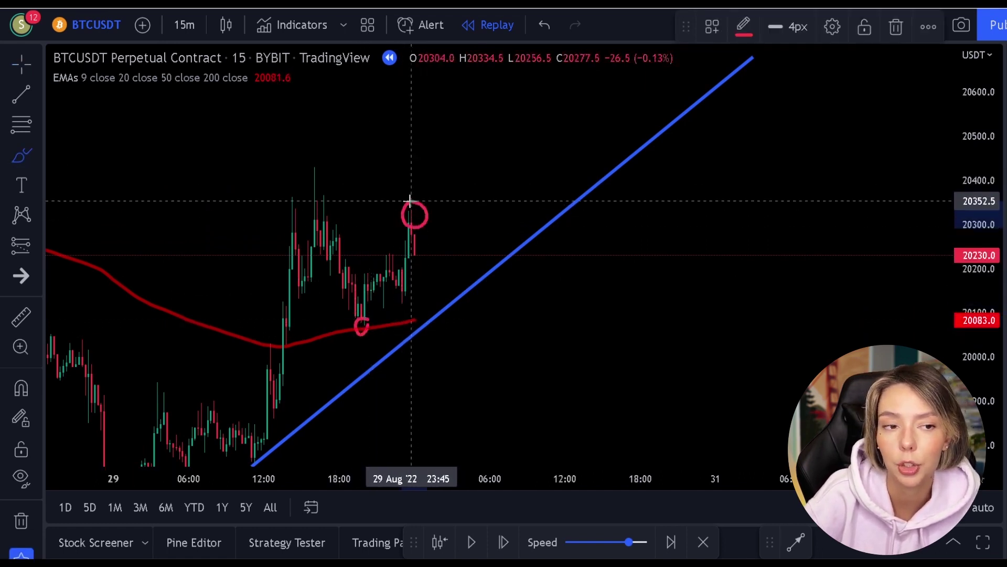
key(ctrl+z)
key(ctrl+z)
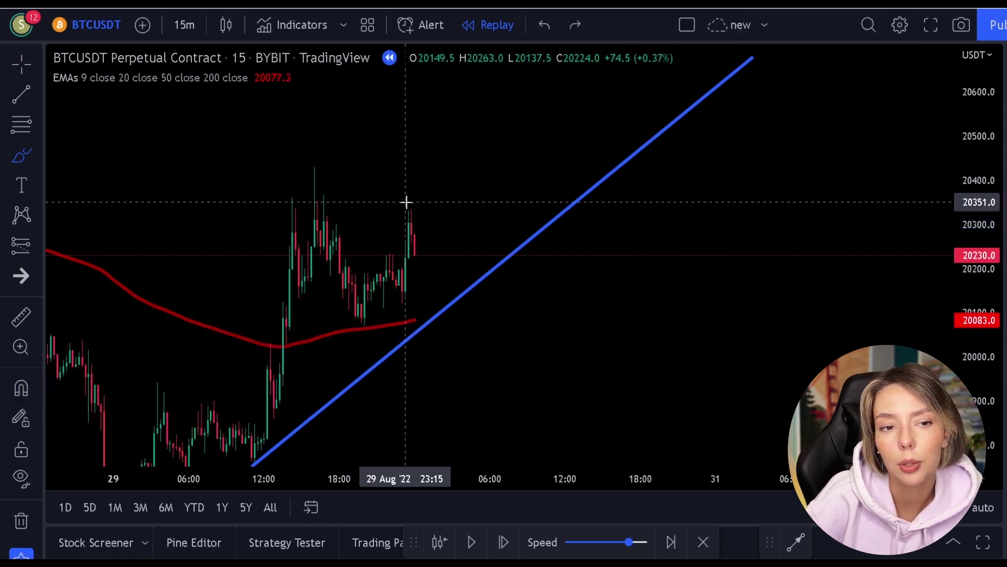
- Draw a Fib Retracement from the swing low at 20073.0 to the swing high at 20337.5, ending on 31 August
click(16, 128)
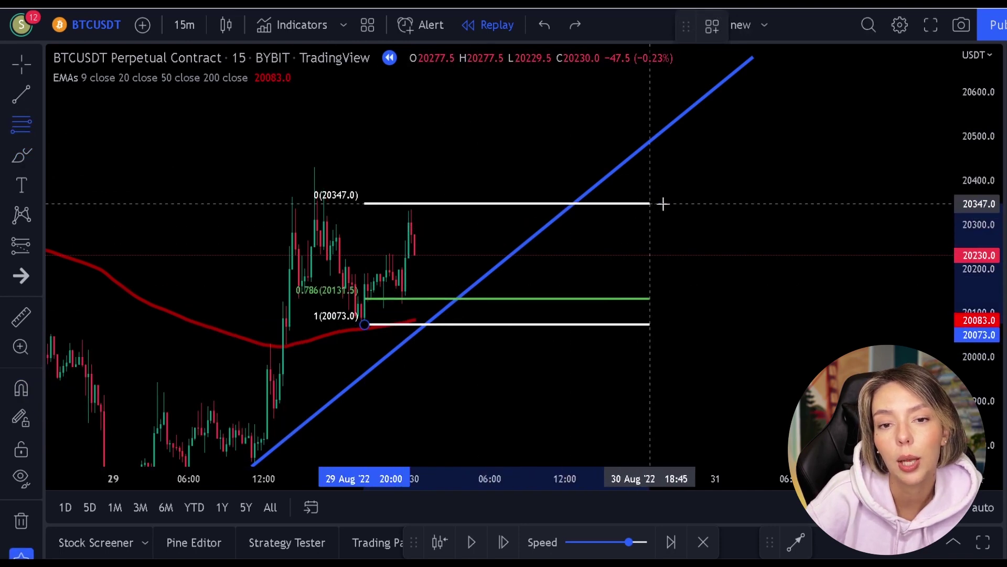
click(825, 207)
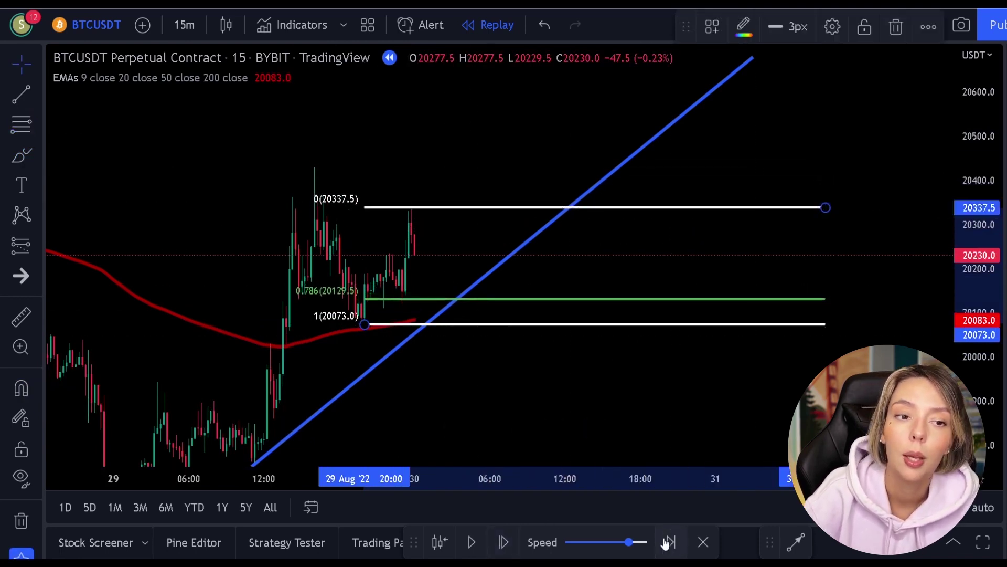
- Set the replay to maximum speed, and play it until price pulls back to the 0.786 level
click(644, 541)
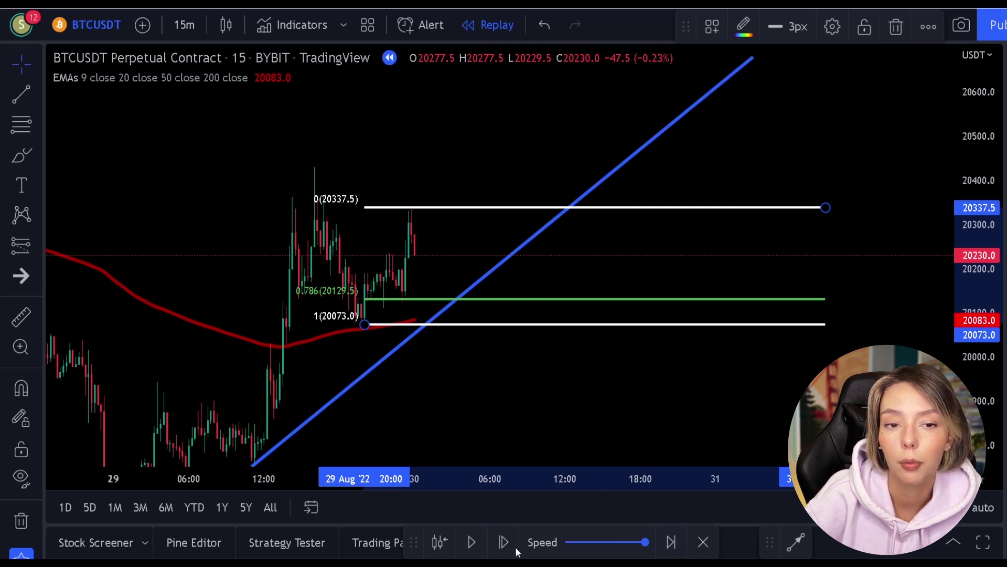
click(479, 547)
click(479, 546)
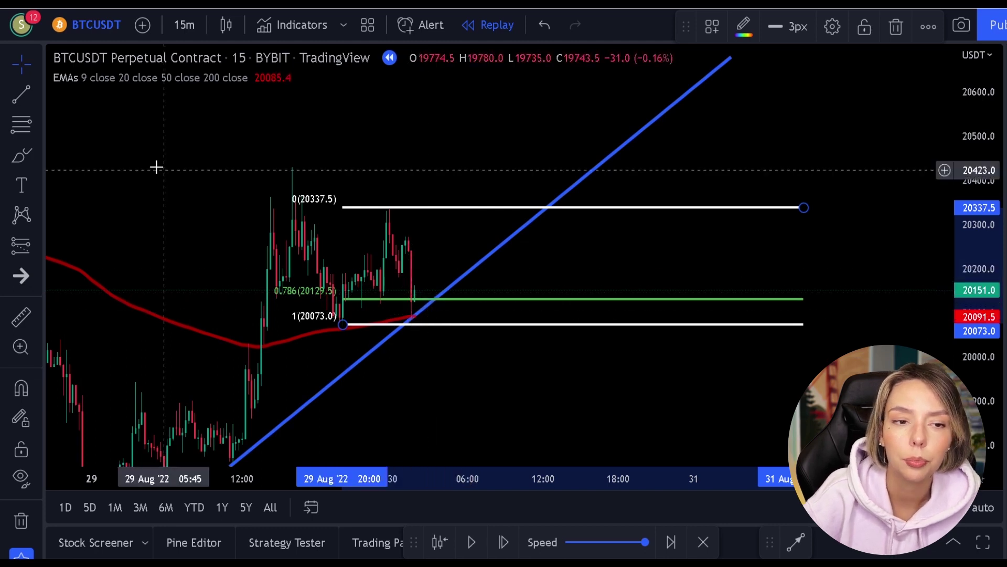
- Place a long position at the latest candle with entry at 20160.5, and set its stop at 20101.5
click(17, 241)
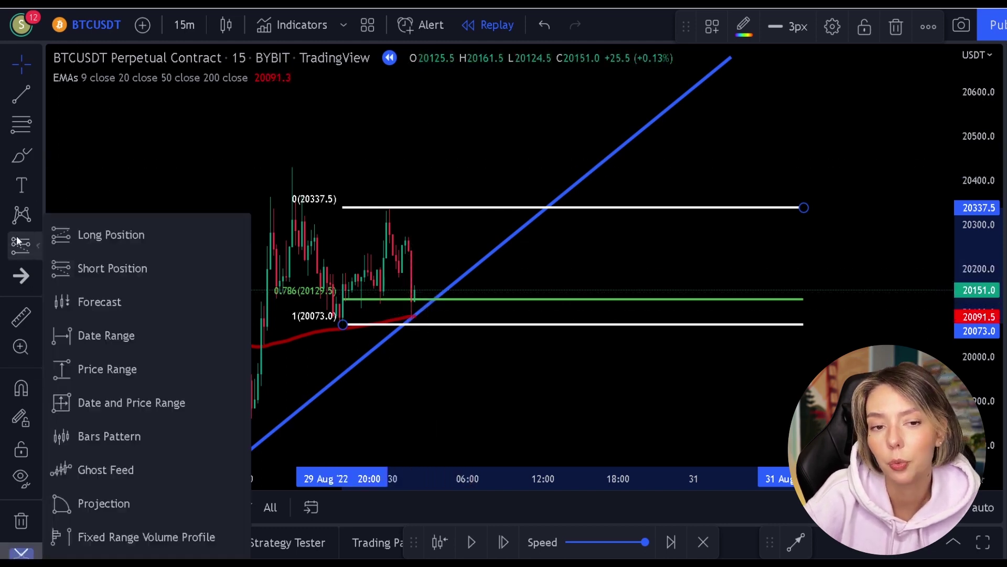
click(84, 235)
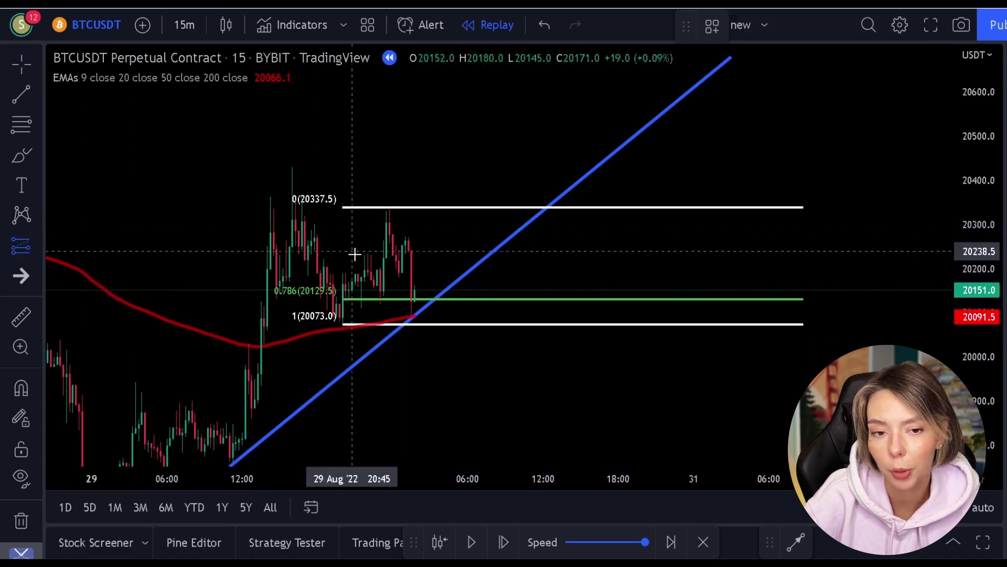
click(417, 286)
drag(418, 367, 429, 318)
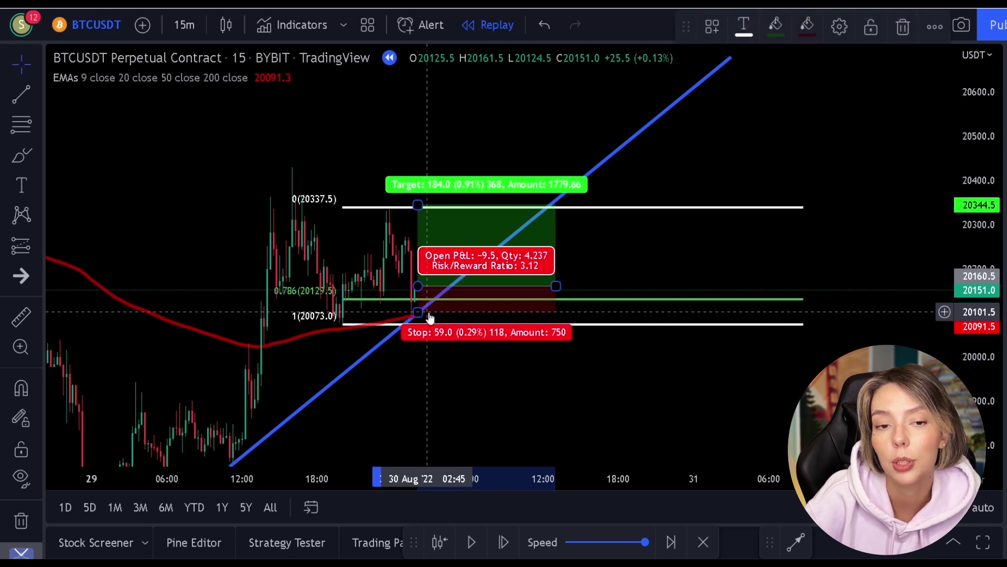
- Extend the long position's box to the end of the Fib lines, and play the replay to follow the trade
drag(556, 285, 805, 283)
click(856, 249)
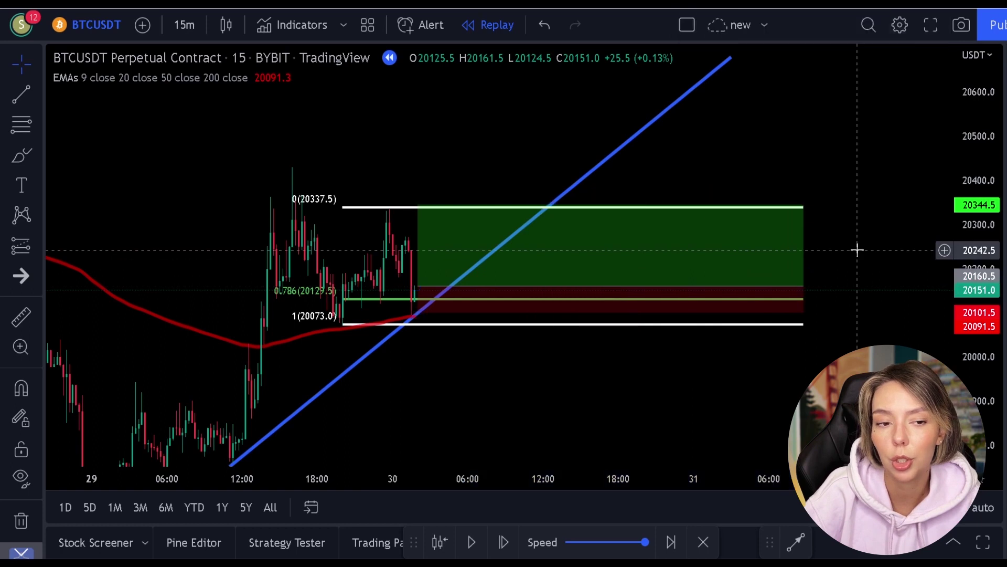
click(471, 542)
click(471, 542)
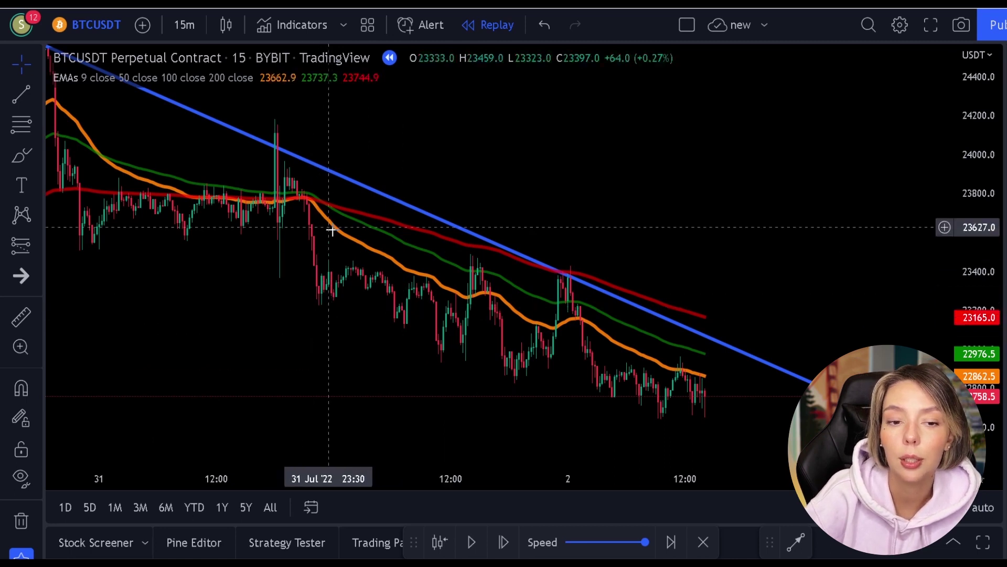
- Draw a Fib Retracement from 23898.5 on 31 July down to 23264.5, extending its lines to 2 August
click(24, 132)
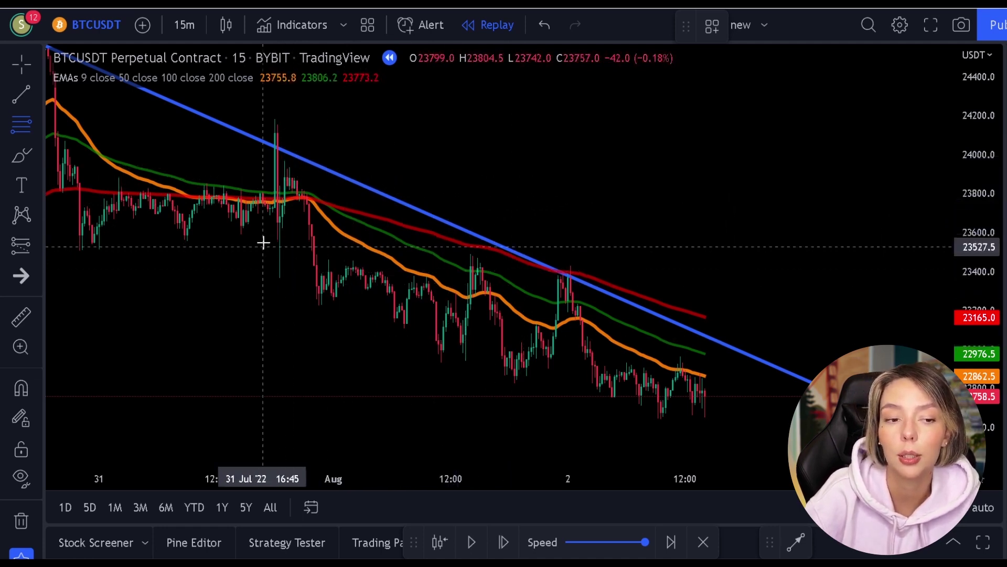
click(285, 174)
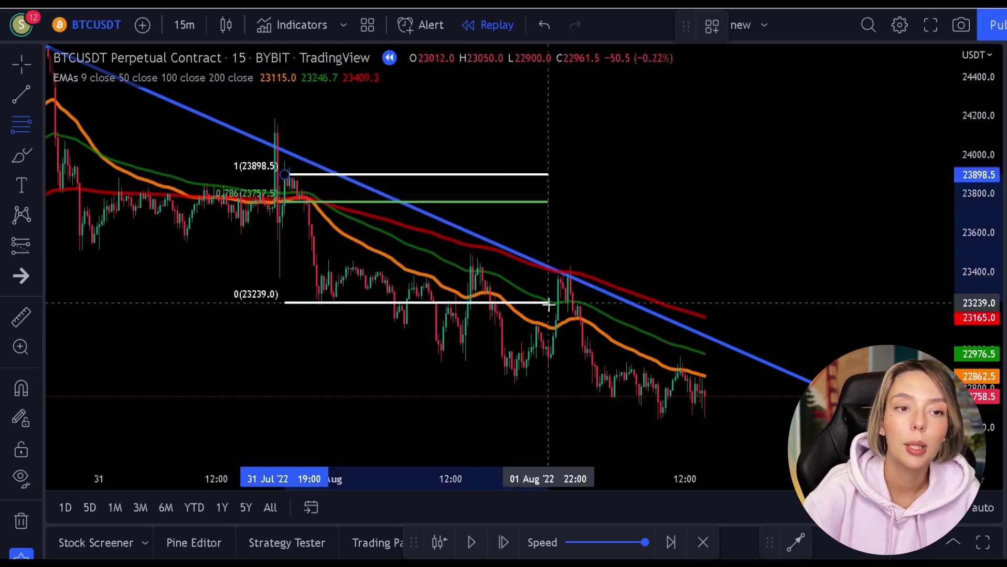
click(692, 297)
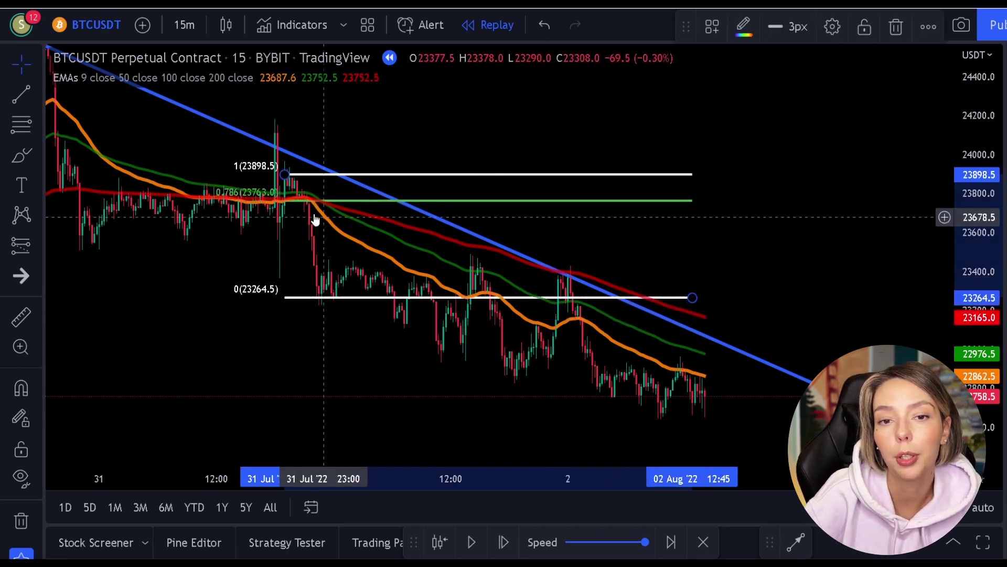
- Circle the Fib's swing high and swing low with the Brush, and undo both marks
click(28, 157)
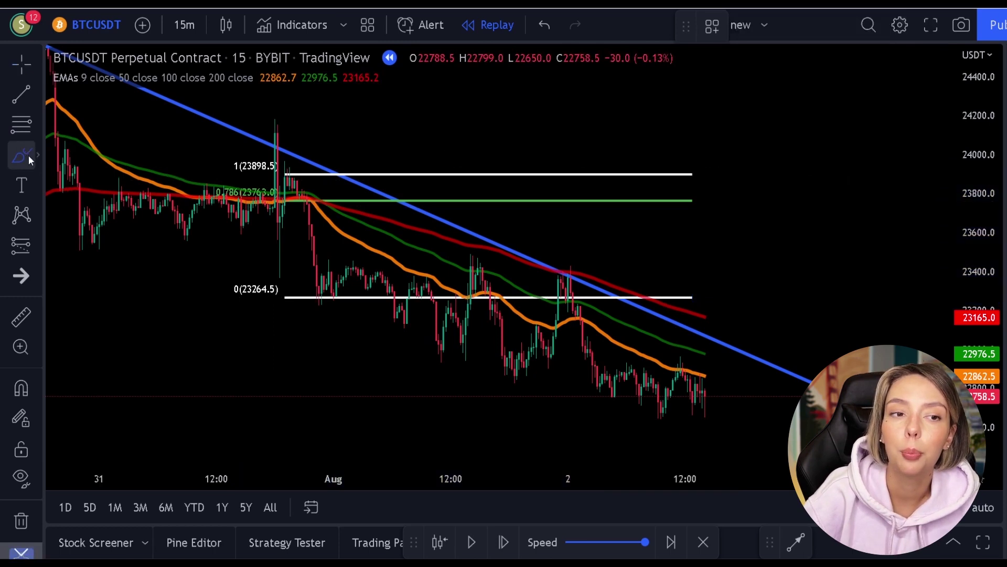
mouse_move(315, 161)
mouse_down()
mouse_move(290, 176)
mouse_move(319, 156)
mouse_up()
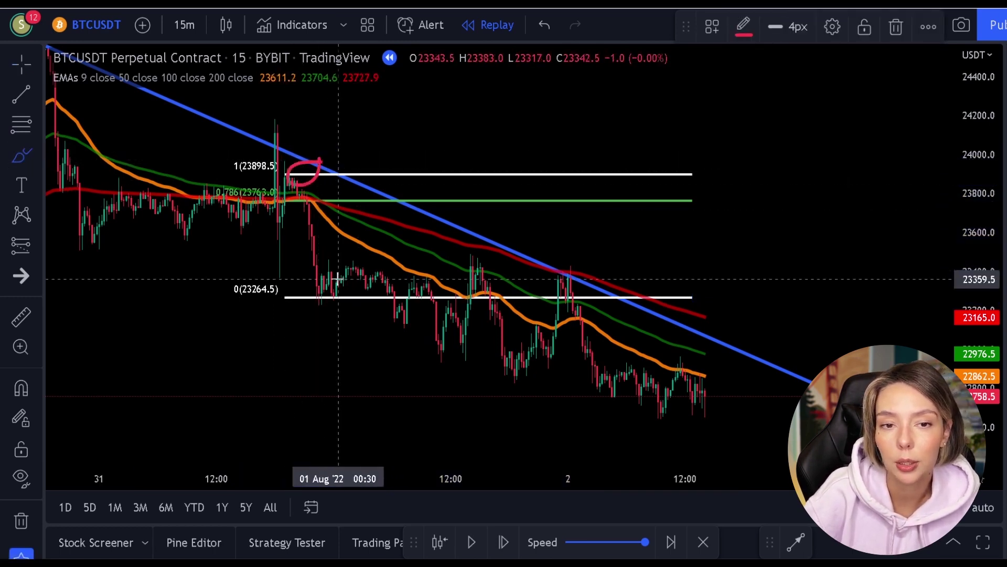
mouse_move(308, 292)
mouse_down()
mouse_move(341, 310)
mouse_move(338, 282)
mouse_up()
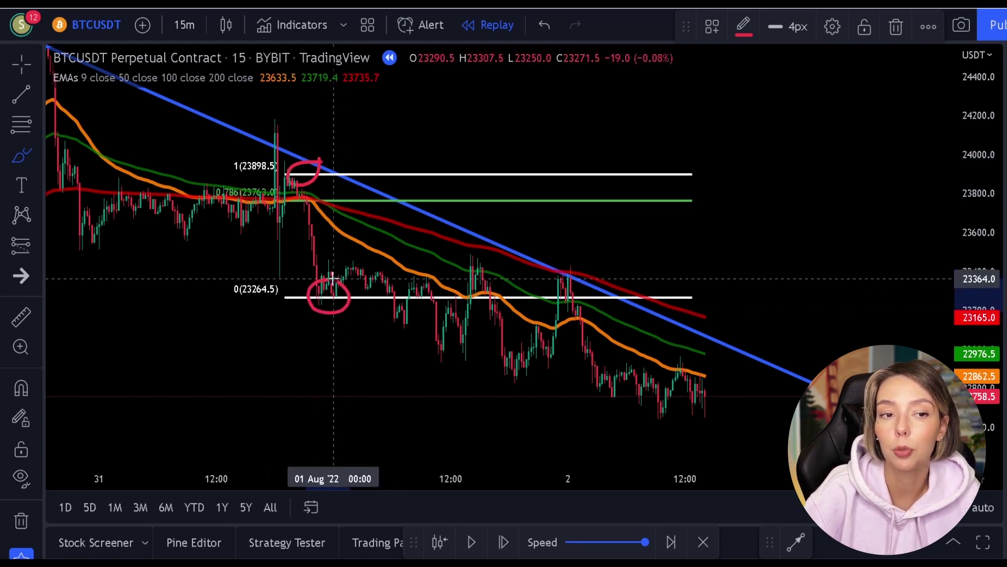
key(ctrl+z)
key(ctrl+z)
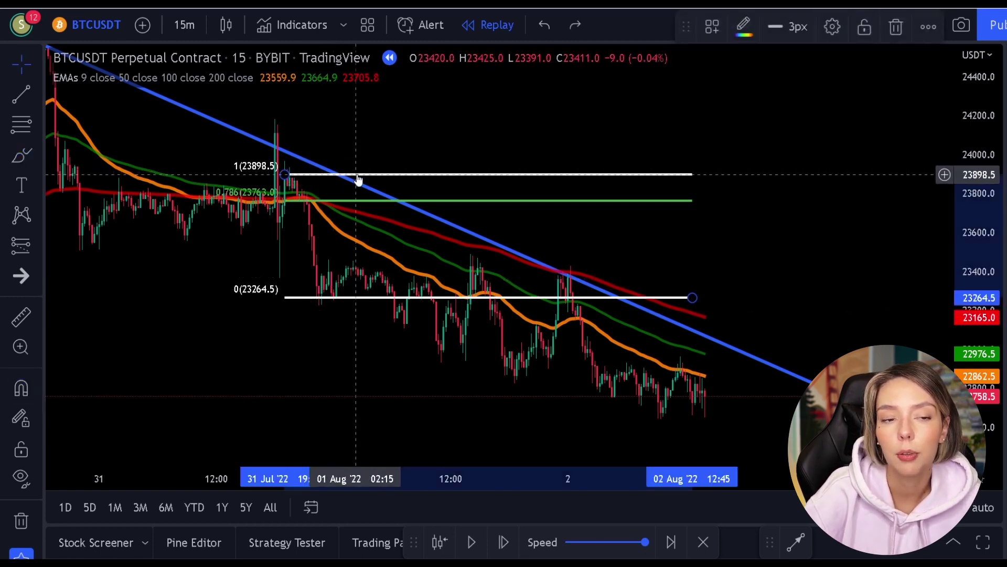
- Replace the Fib Retracement with one from 23433.0 on 1 August down to 23127.0, ending early on 2 August
click(357, 175)
key(Delete)
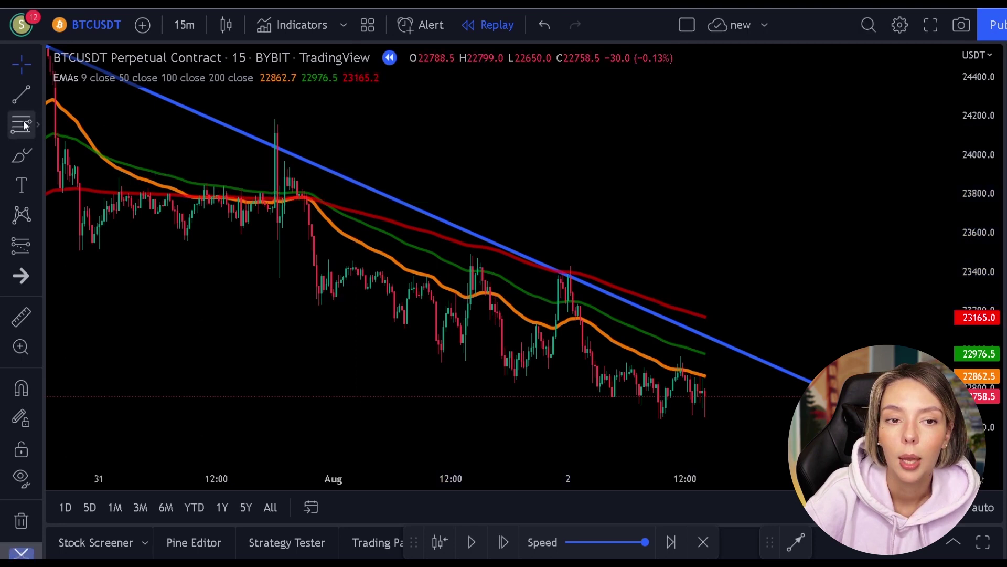
click(24, 125)
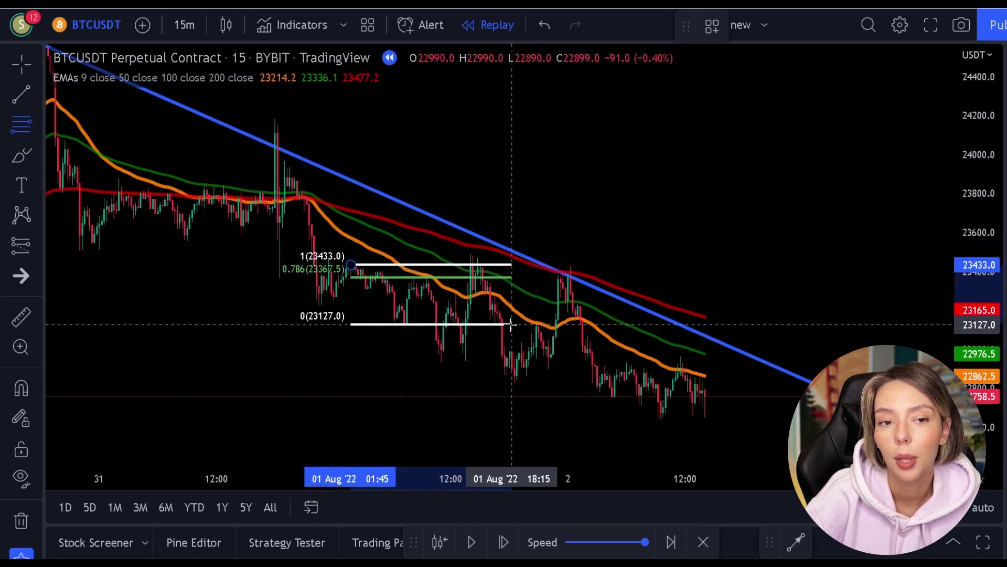
click(622, 325)
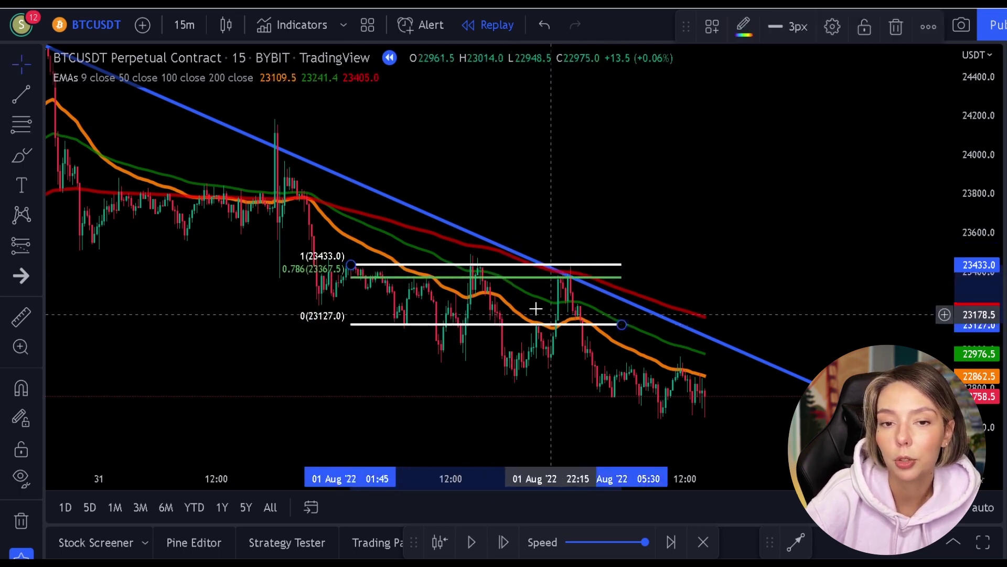
- Place a short position at 23351.0 on the 1 August pullback, set its stop at 23484.5, and narrow its box to the following drop
click(26, 242)
click(95, 266)
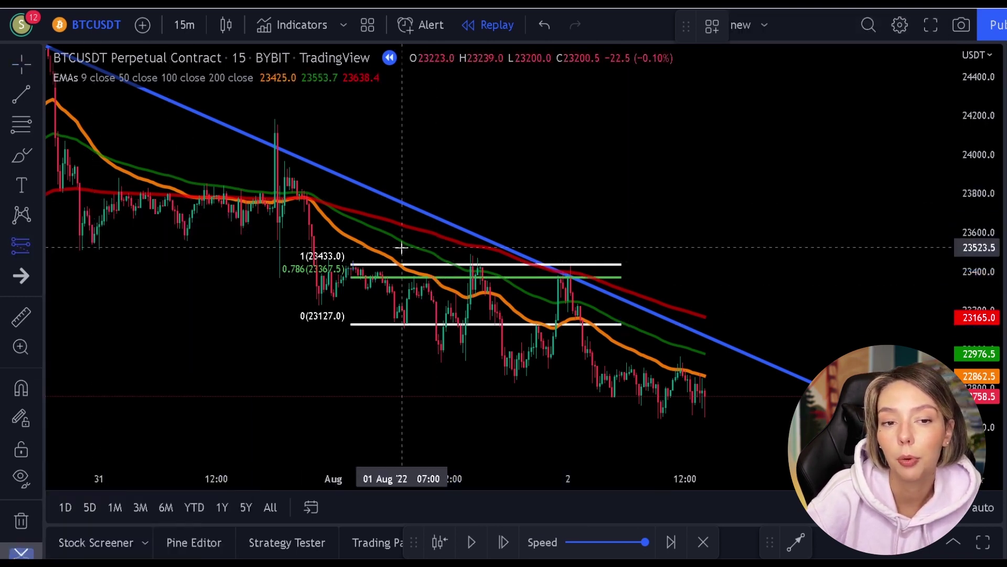
click(427, 281)
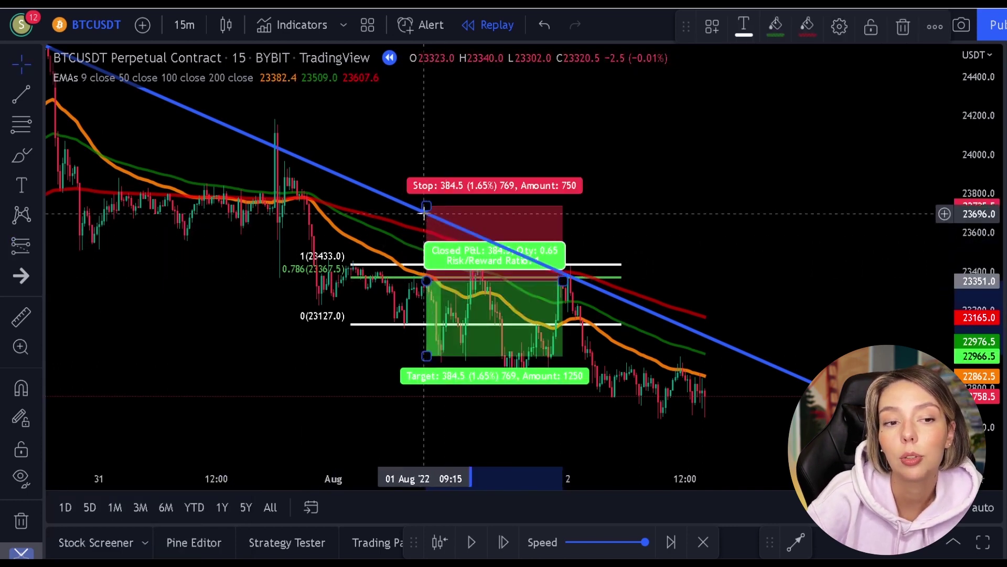
drag(426, 206, 427, 255)
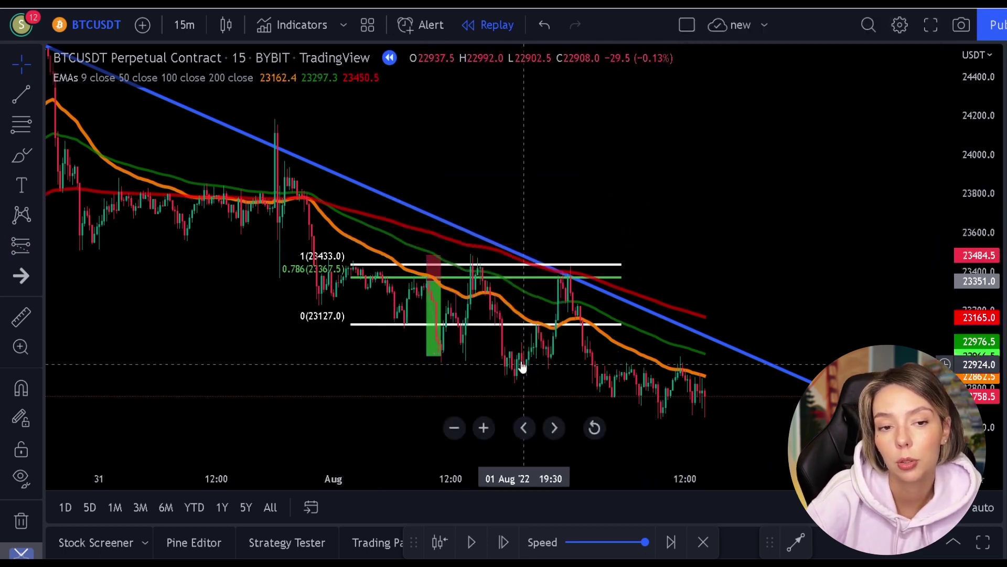
click(434, 287)
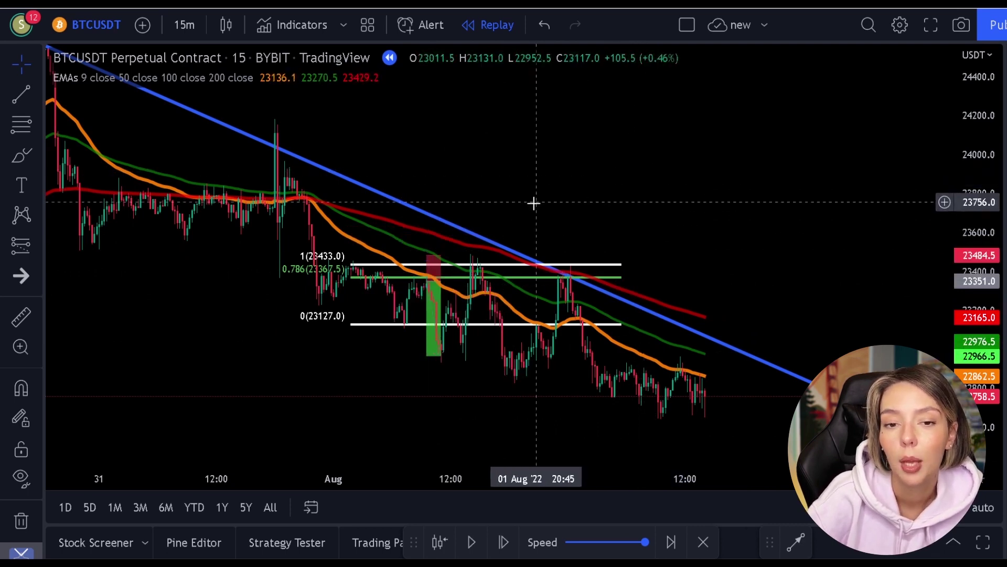
- Delete the Fib Retracement and the short position from the chart
click(506, 284)
key(Delete)
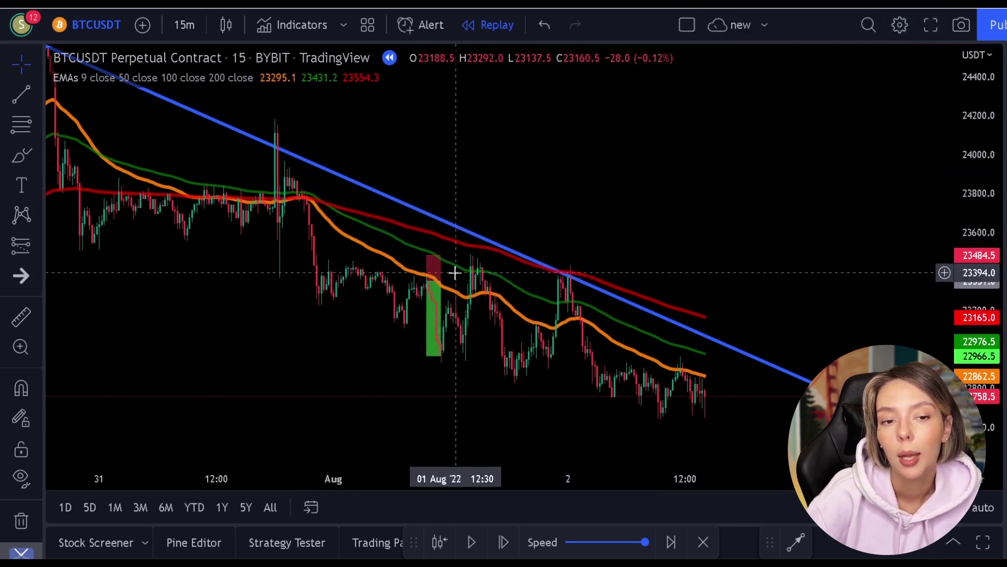
click(443, 277)
key(Delete)
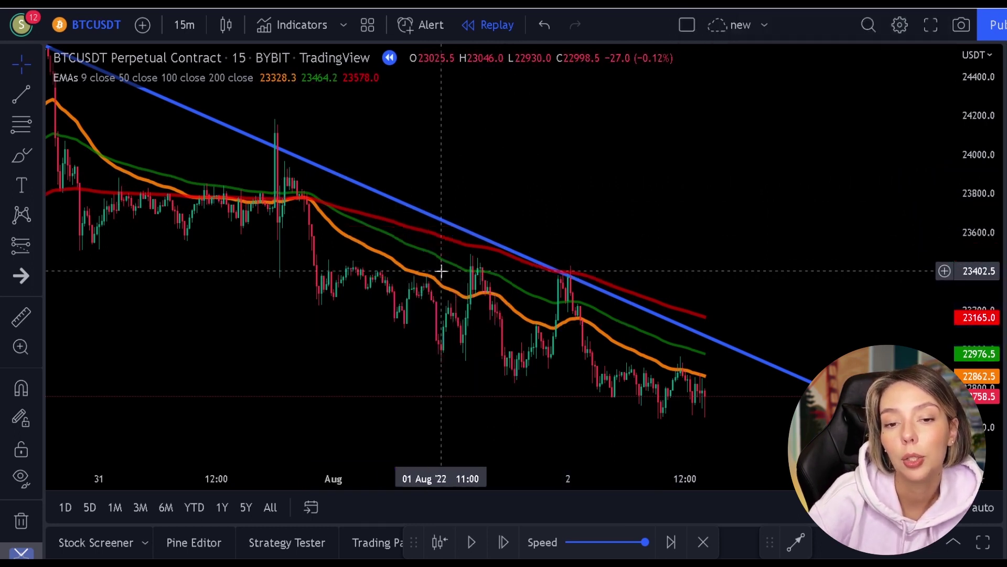
- Draw a Fib Retracement from the 1 August high at 23437.0 down to 22868.0, extending to 13:00 on 2 August
click(31, 128)
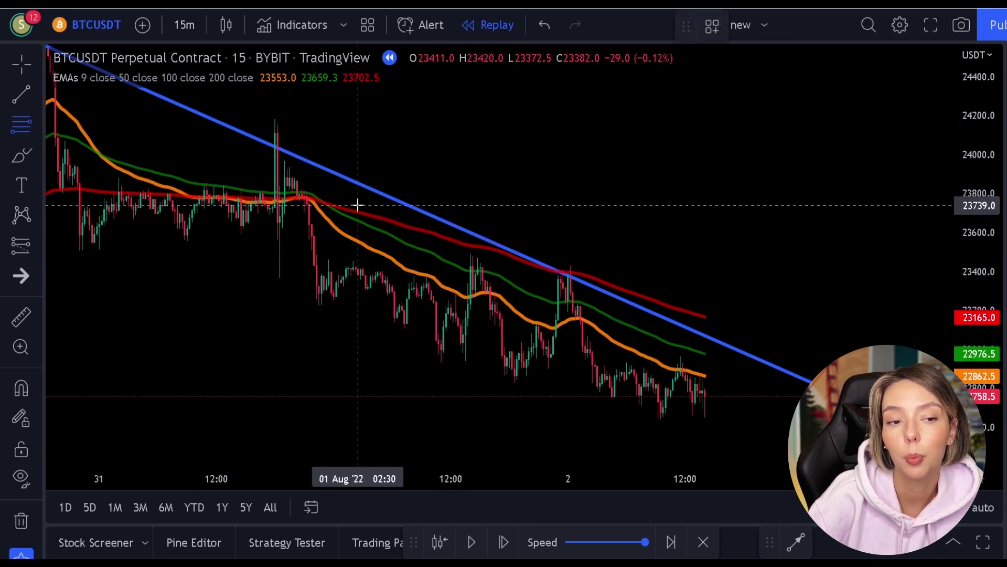
click(472, 263)
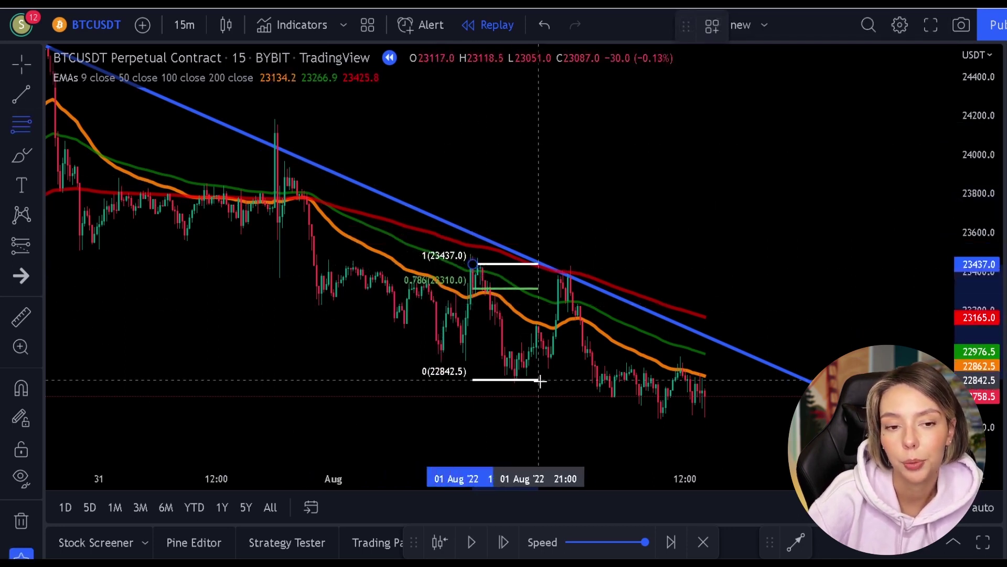
click(695, 375)
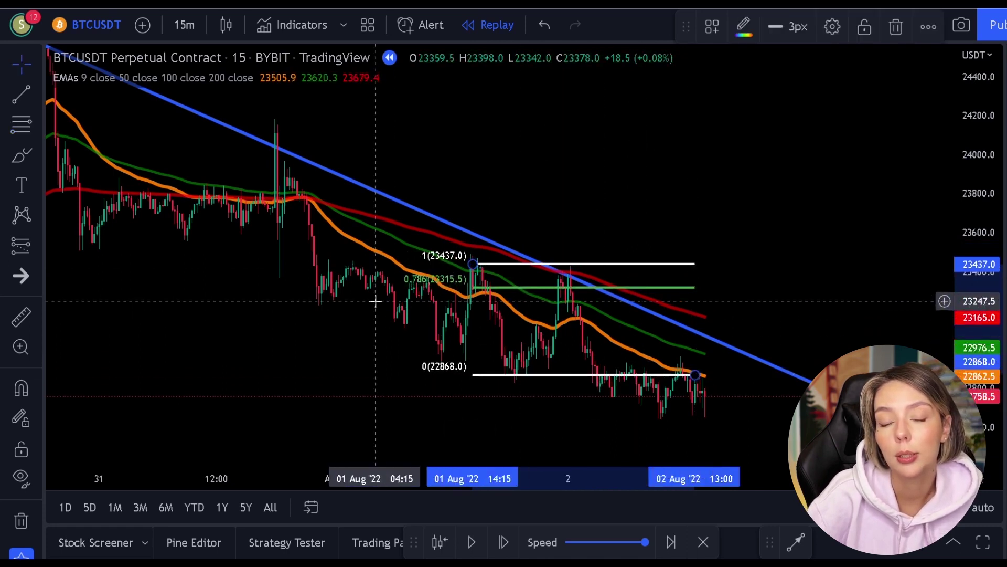
- Mark the pullback to the 0.786 level near 2 August with the Brush, and undo the mark
click(21, 155)
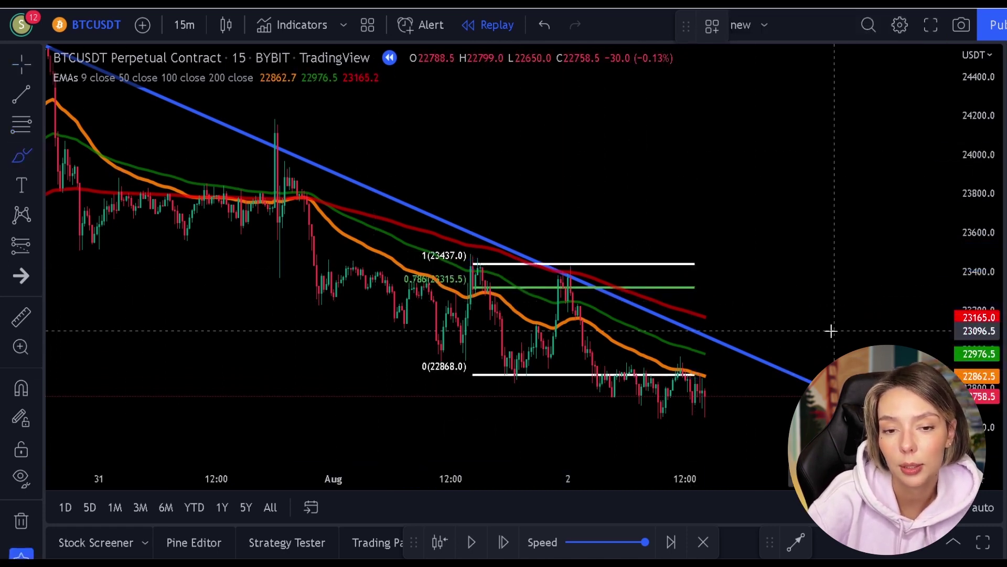
drag(574, 268, 578, 275)
key(ctrl+z)
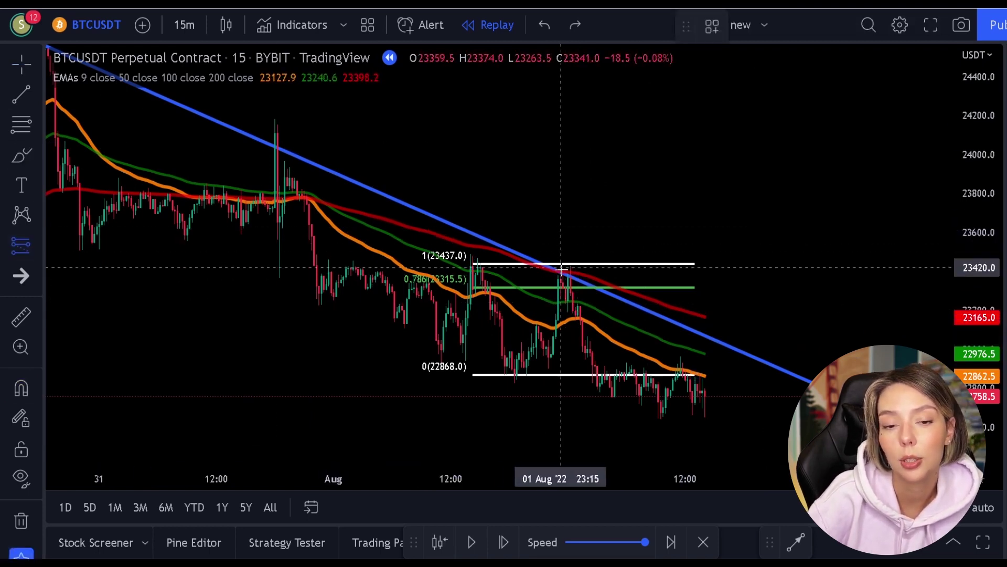
- Place a short position at 23364.0 at the start of 2 August, and set its stop at 23510.5
click(38, 245)
click(100, 268)
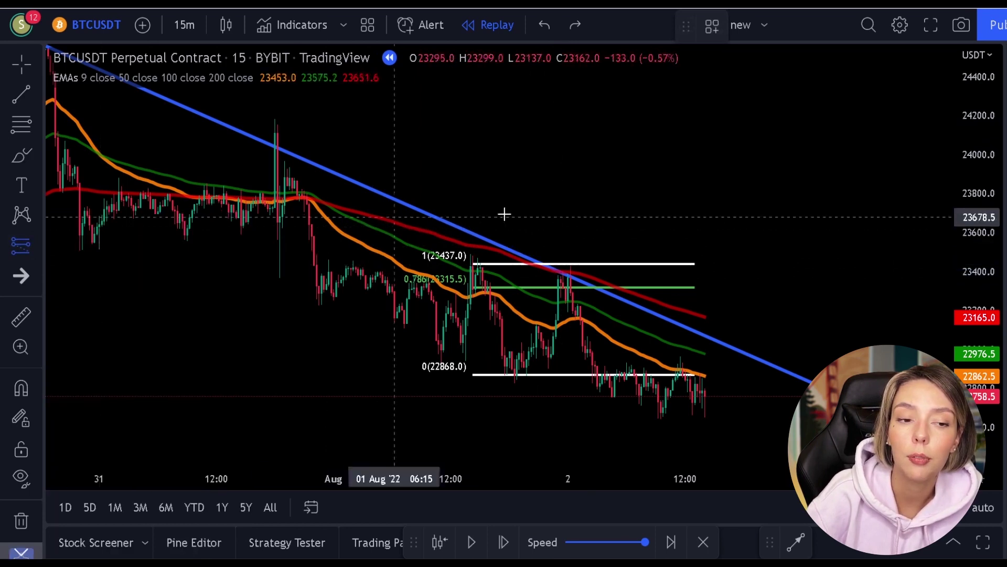
click(567, 279)
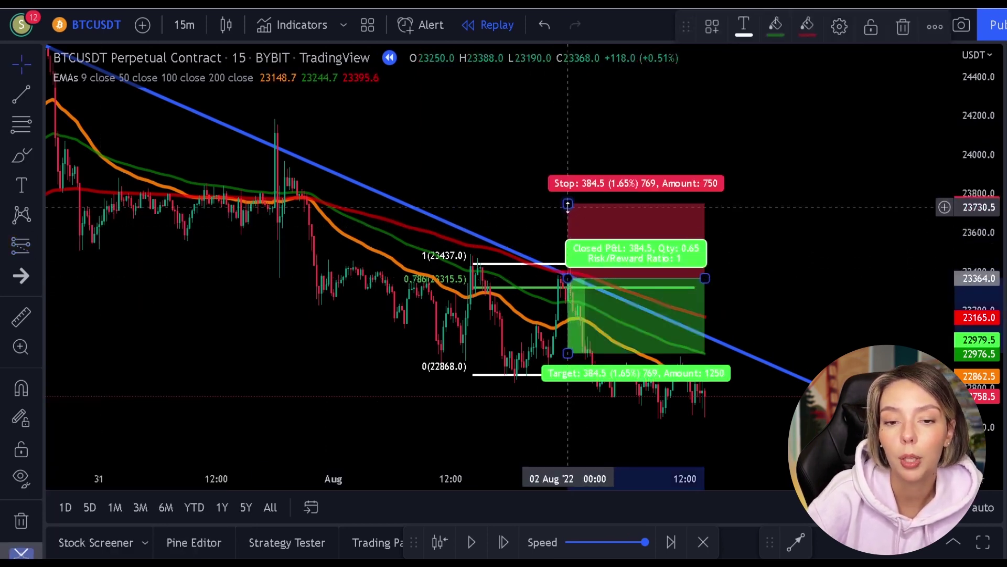
drag(568, 203, 567, 249)
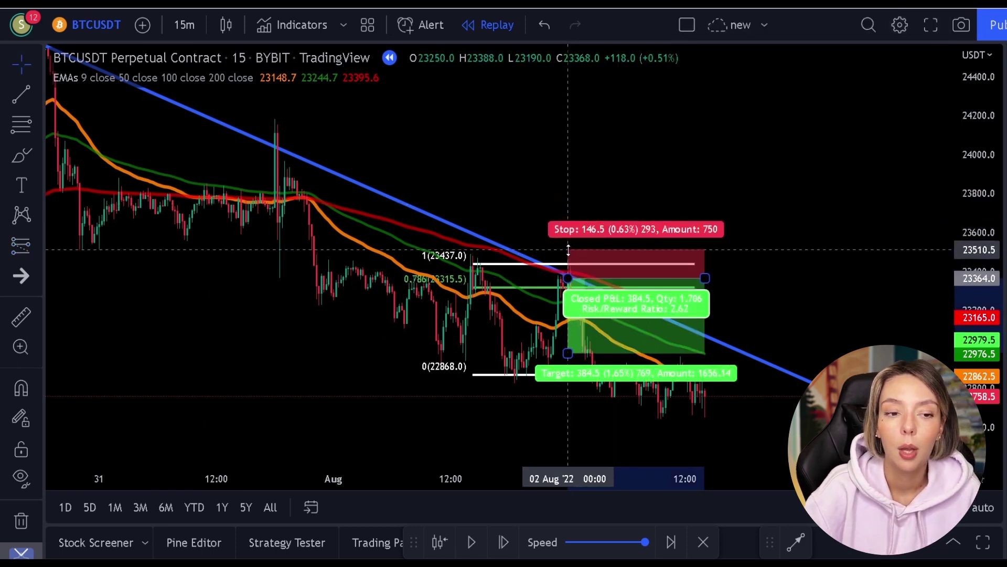
- Set the short position's target at 22838.0, and shorten its box to about 02:45 on 2 August
drag(570, 356, 571, 383)
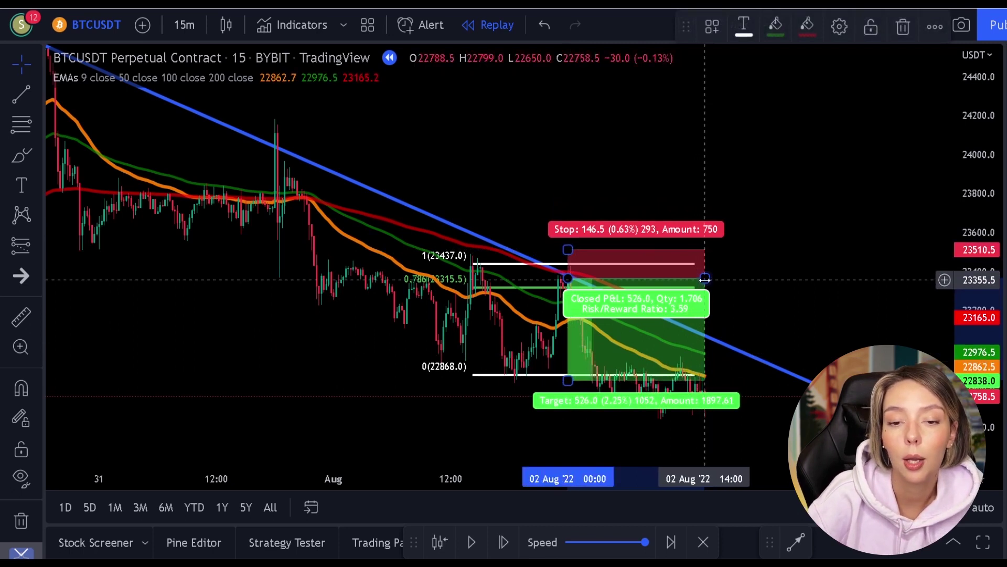
drag(705, 278, 594, 298)
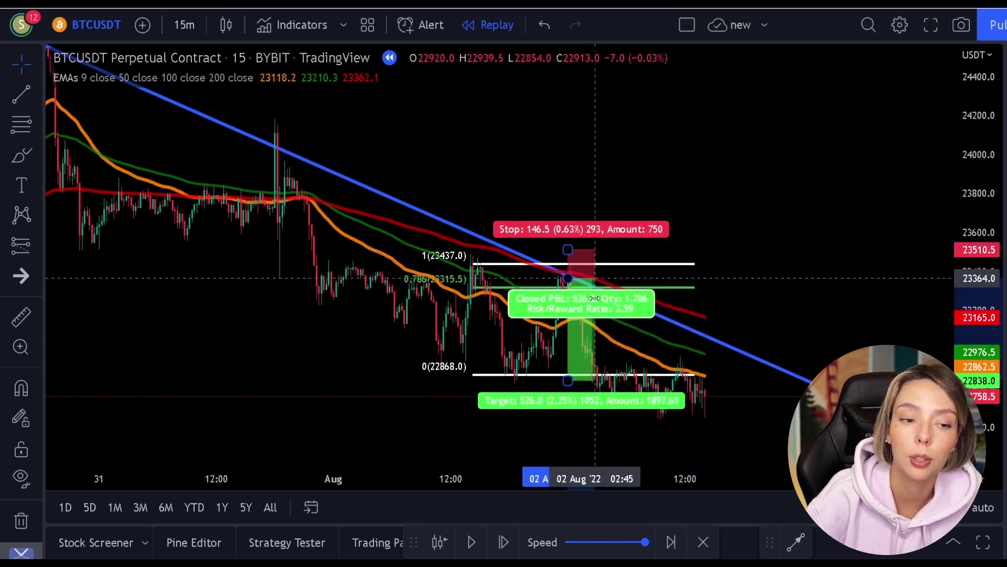
click(705, 222)
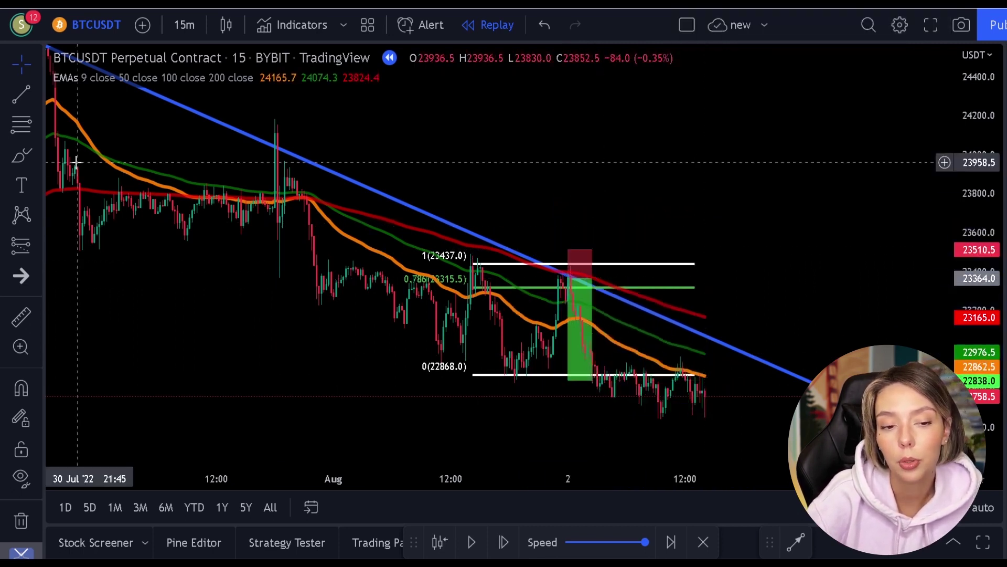
- Draw a Brush stroke just above the short position's stop, and undo it
click(13, 163)
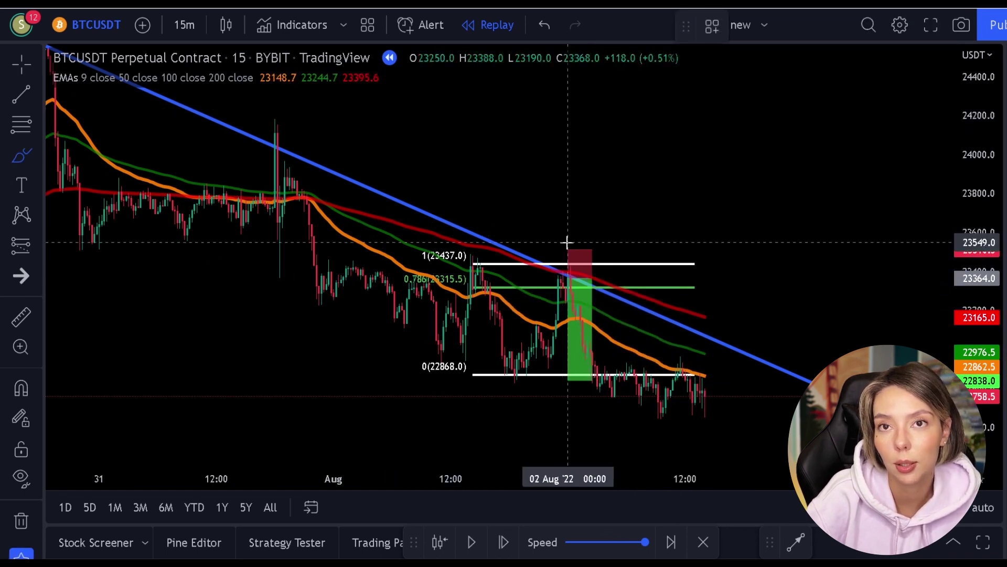
drag(547, 241, 624, 244)
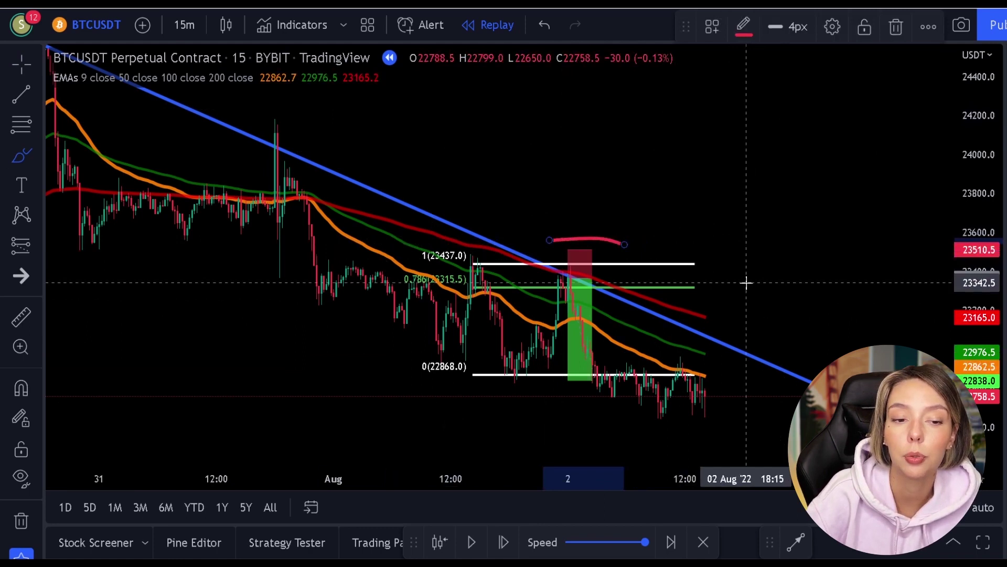
key(ctrl+z)
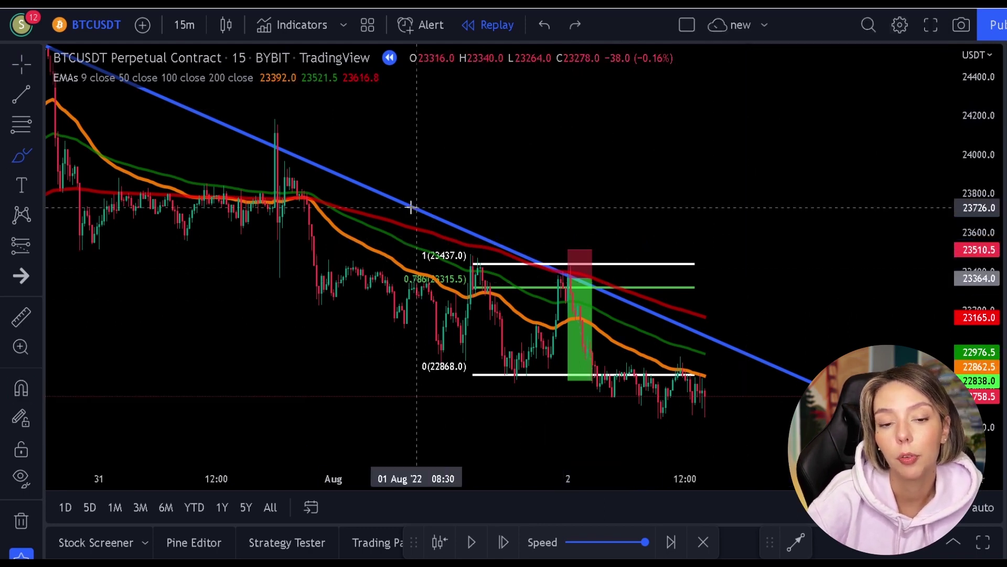
- Clear the 2 August short position and its Fib Retracement from the chart
click(20, 65)
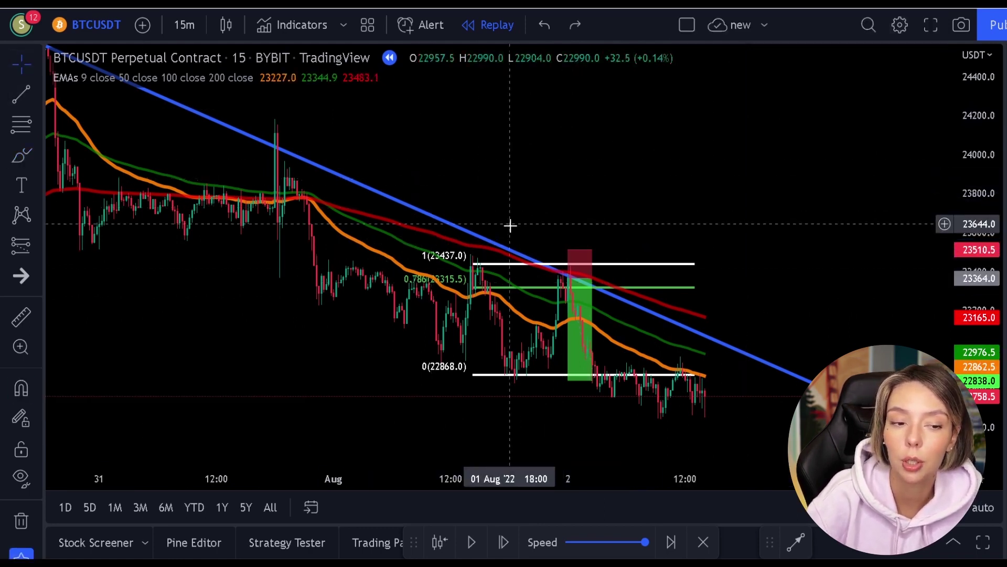
click(636, 271)
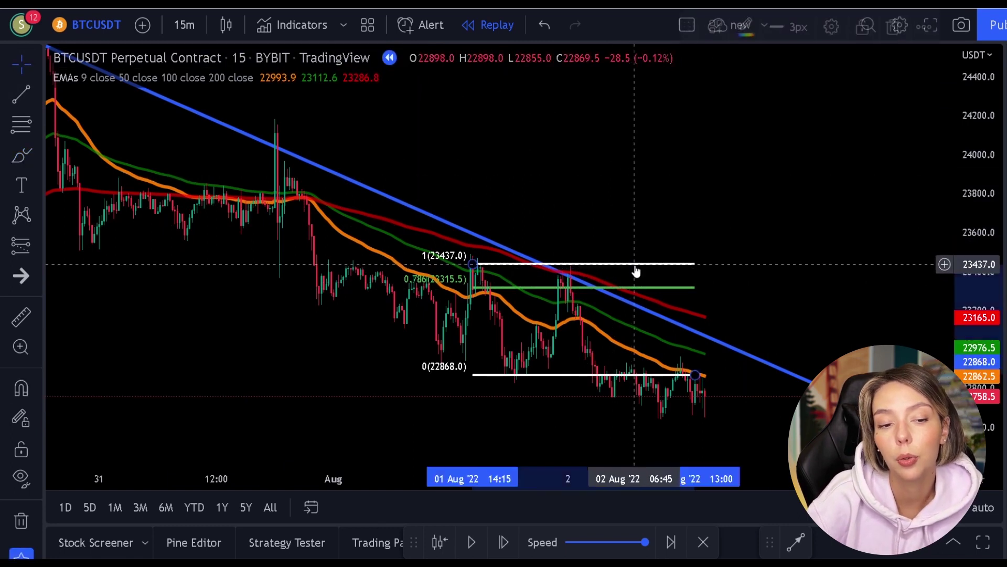
key(Delete)
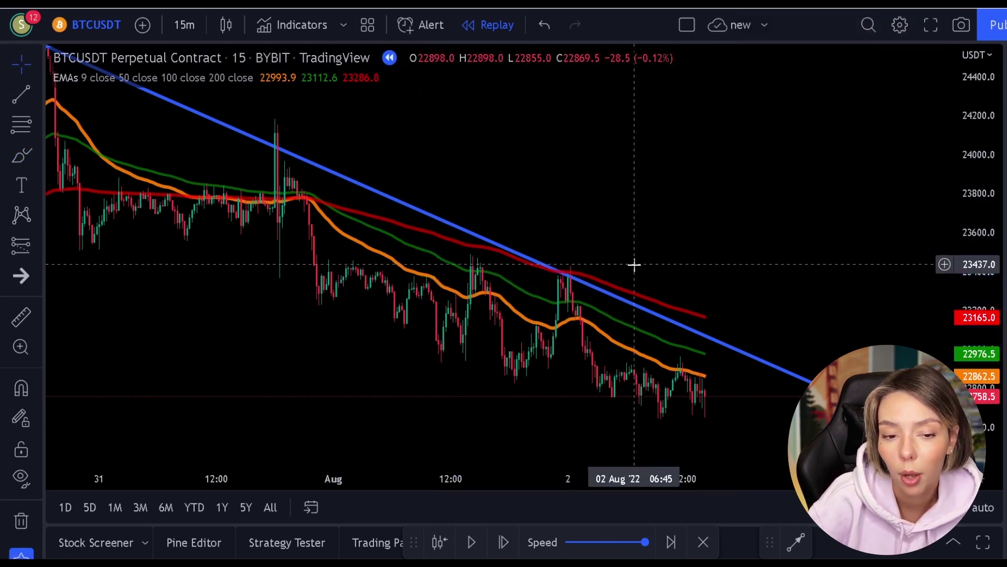